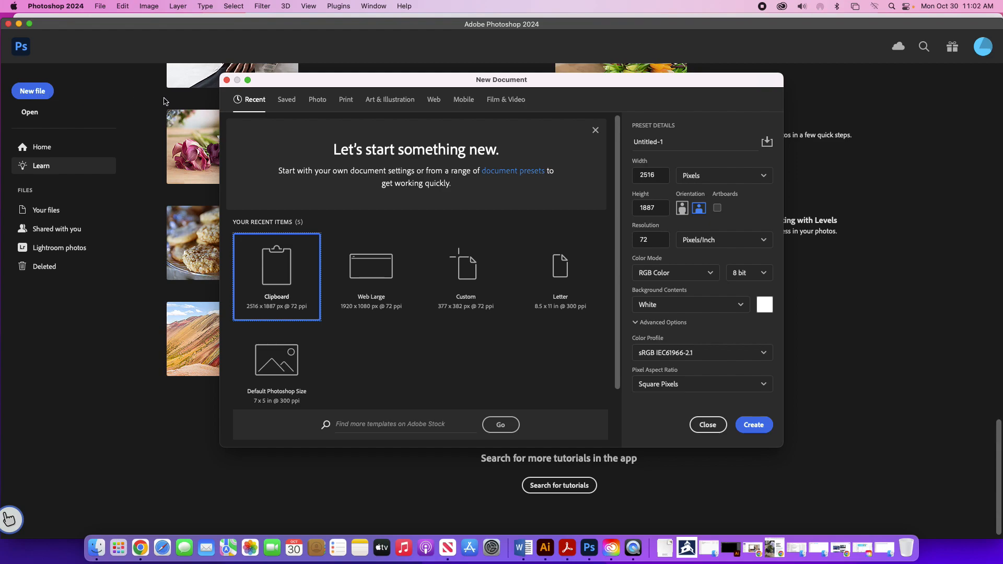
Create a new document from the Web Large preset, 1920 x 1080 px at 72 ppi.
left_click(433, 100)
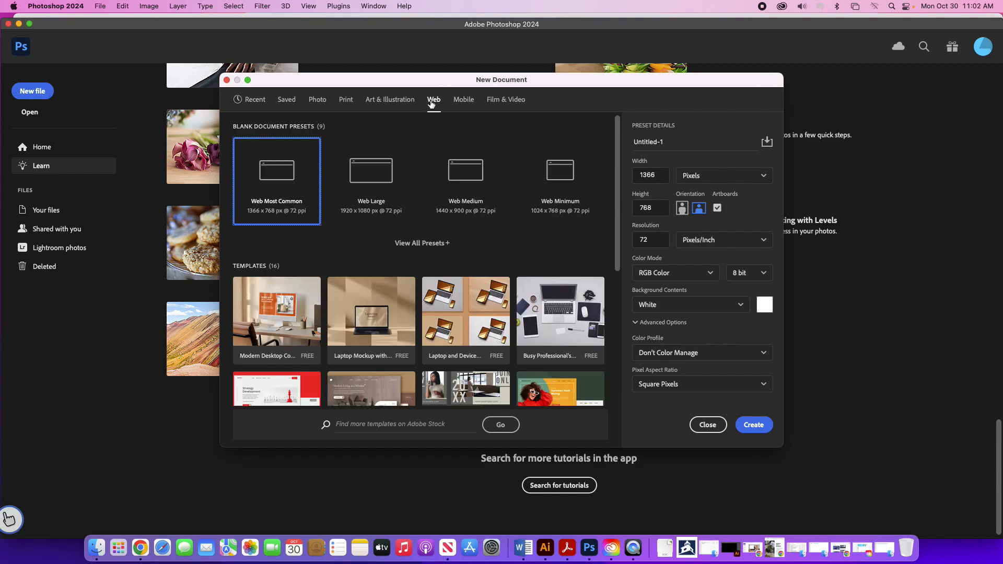
left_click(354, 182)
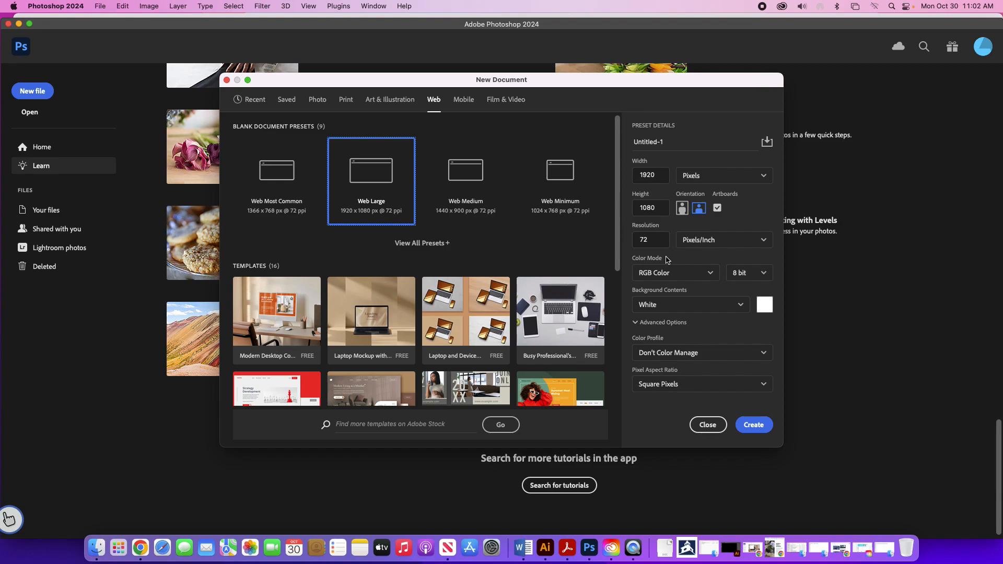
left_click(764, 426)
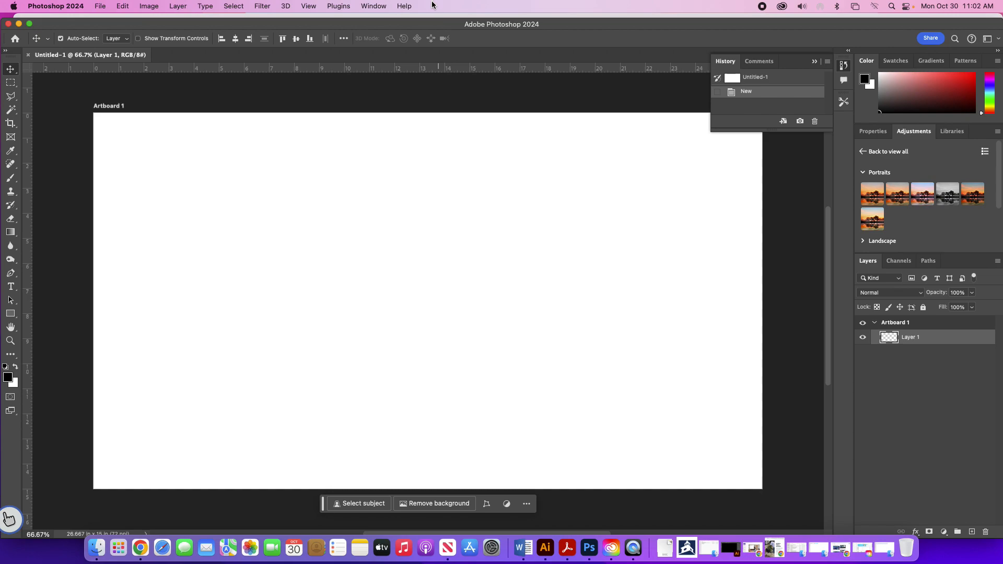
Switch to Finder and bring skull_layer1.jpg through skull_layer10.jpg from the create-animated-gif folder onto the Photoshop artboard.
left_click(119, 17)
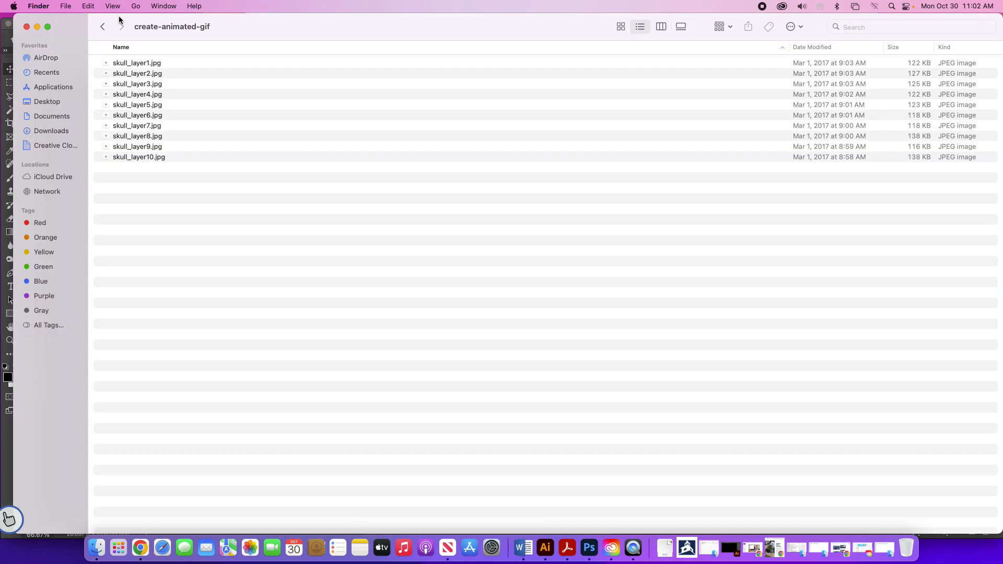
left_click(137, 63)
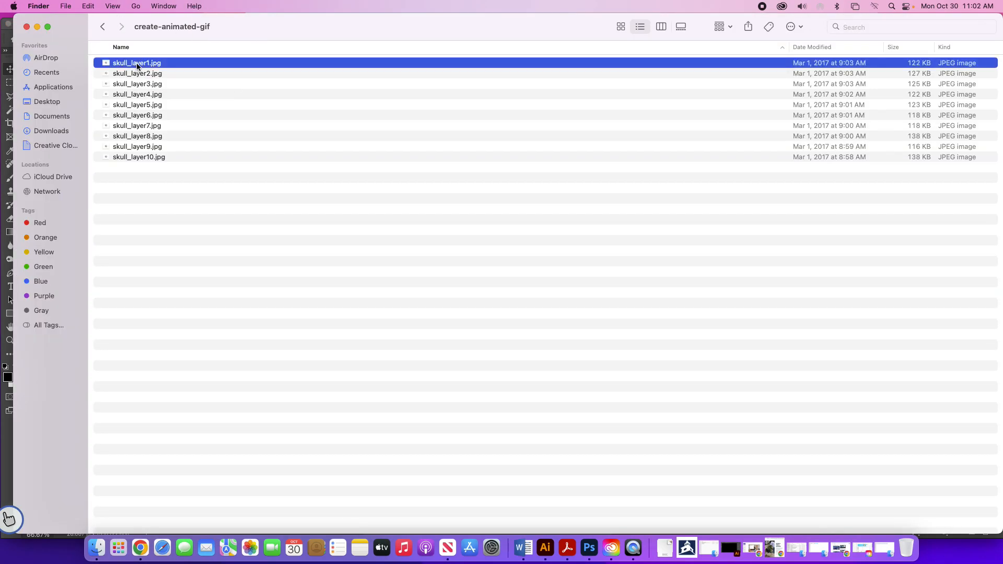
left_click(140, 156, "shift")
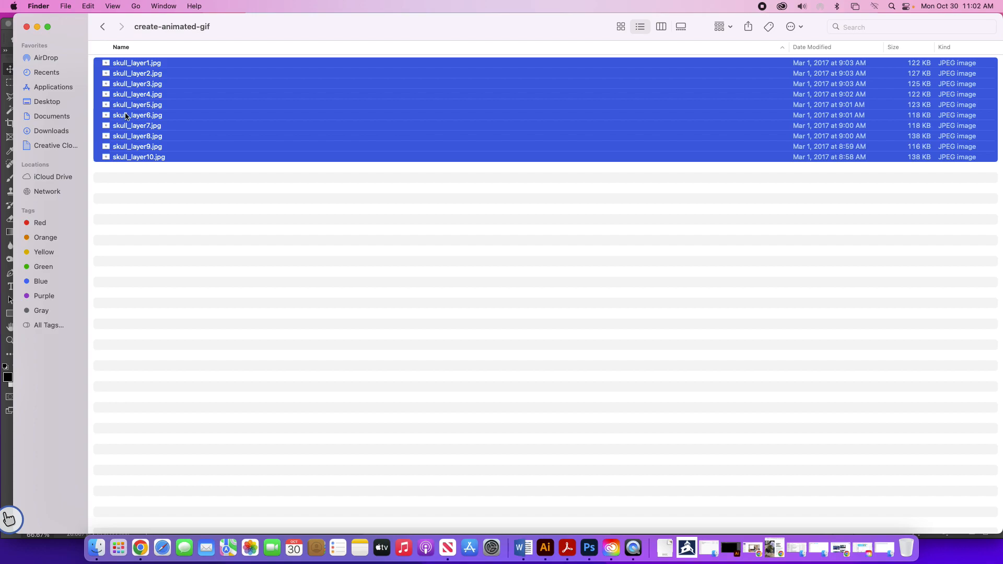
left_click_drag(77, 28, 442, 42)
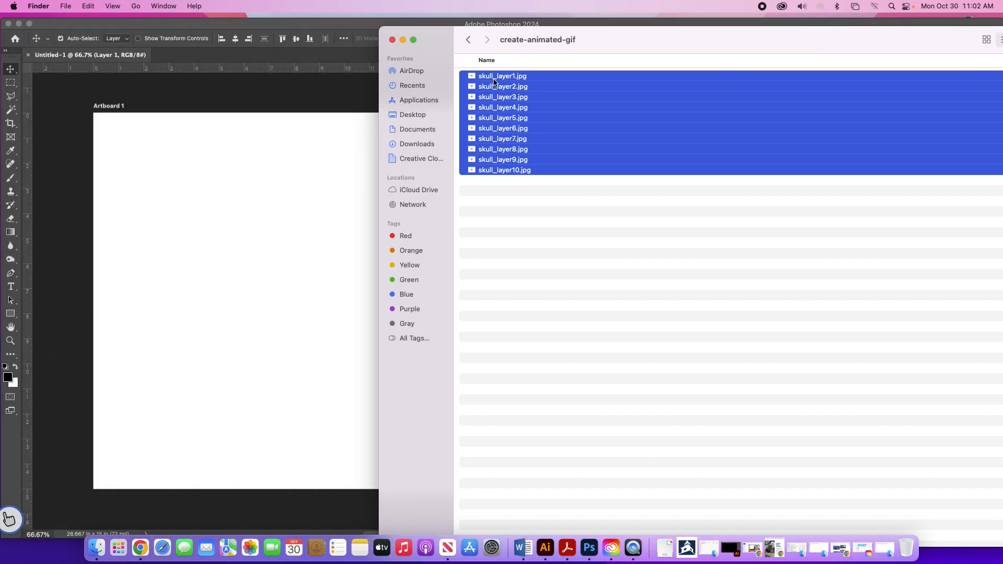
left_click_drag(485, 81, 197, 202)
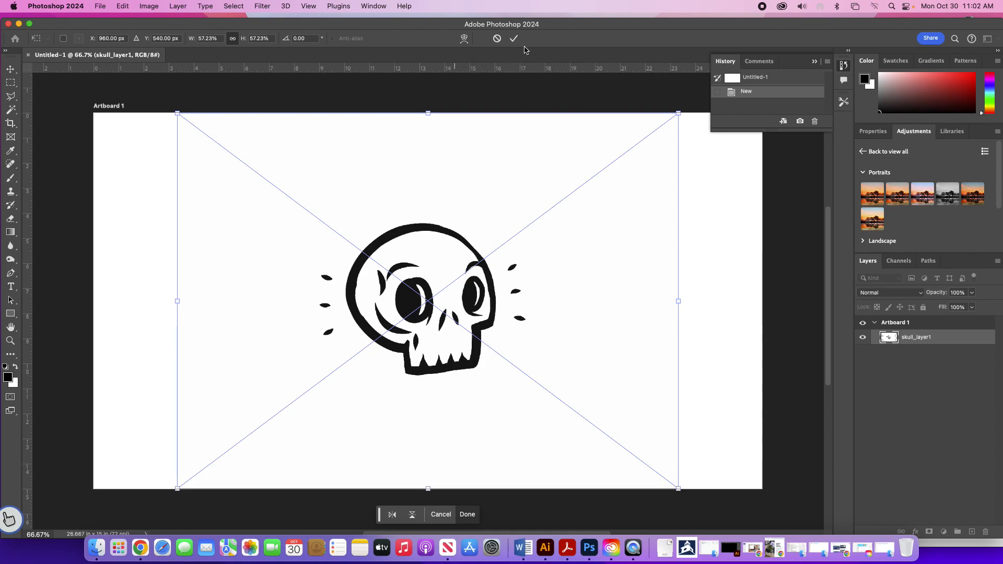
Confirm the placement of all ten skull images at their default size and position.
key("Return")
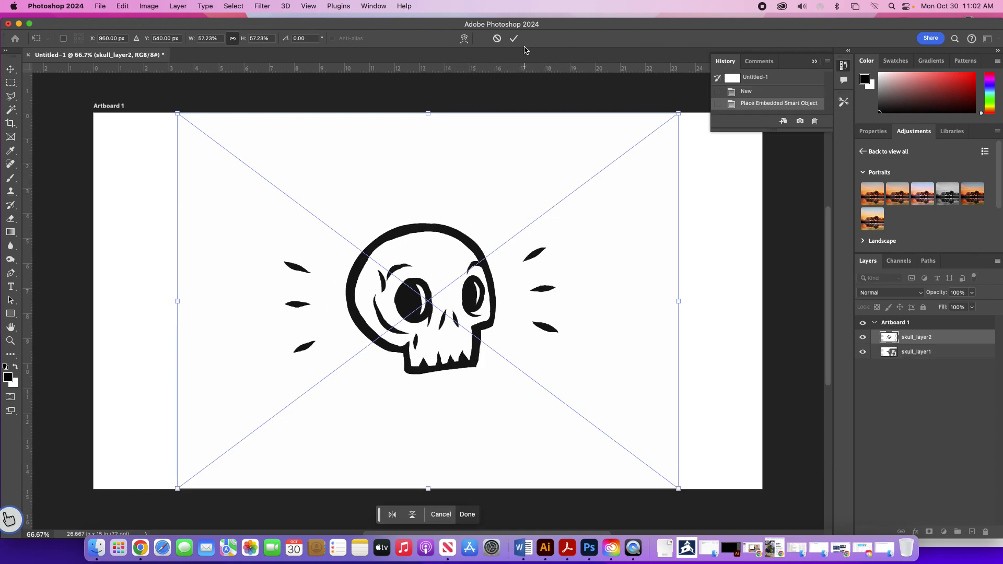
key("Return")
key("Return")
key("Return")
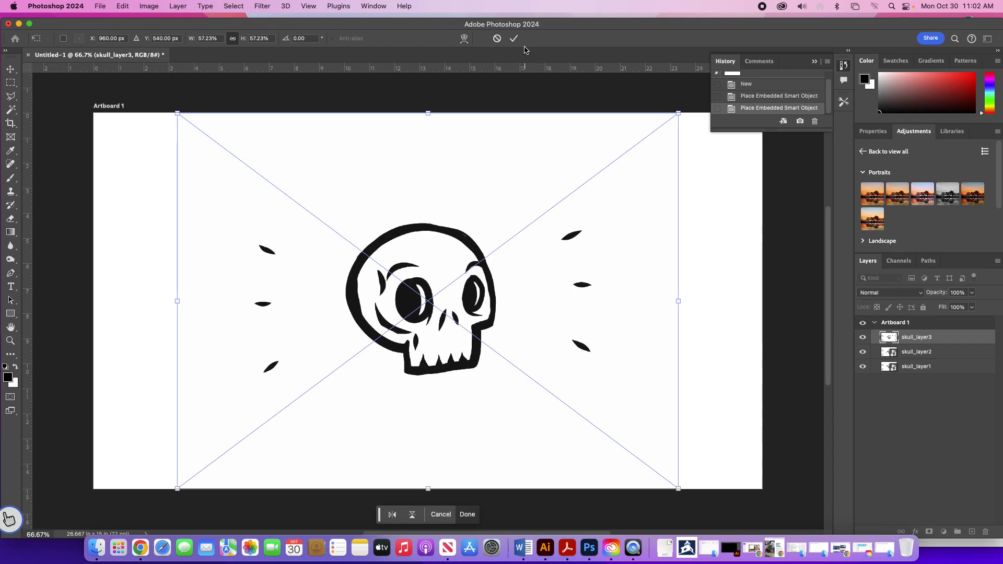
key("Return")
key("Return")
key("Return")
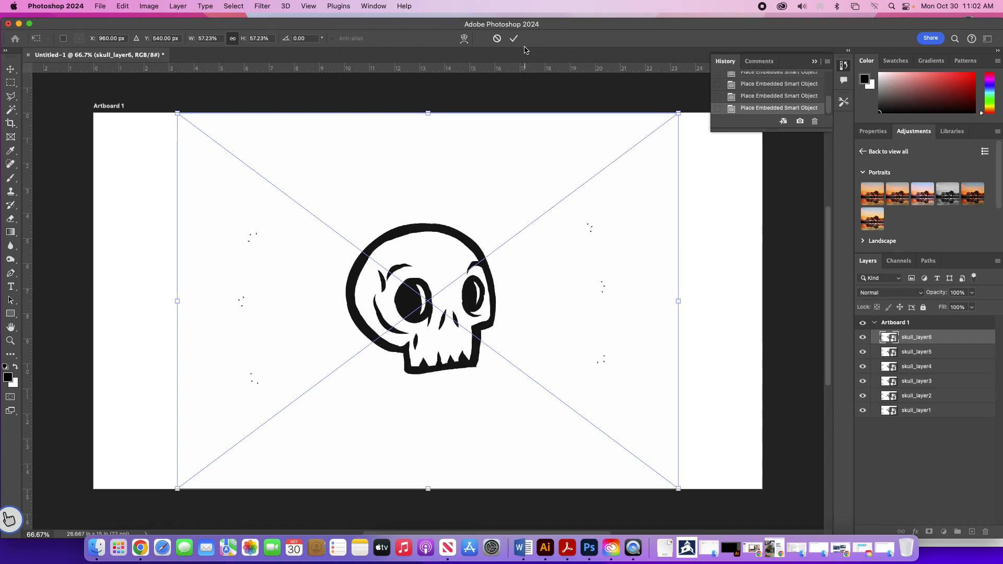
key("Return")
key("Return")
key("Return")
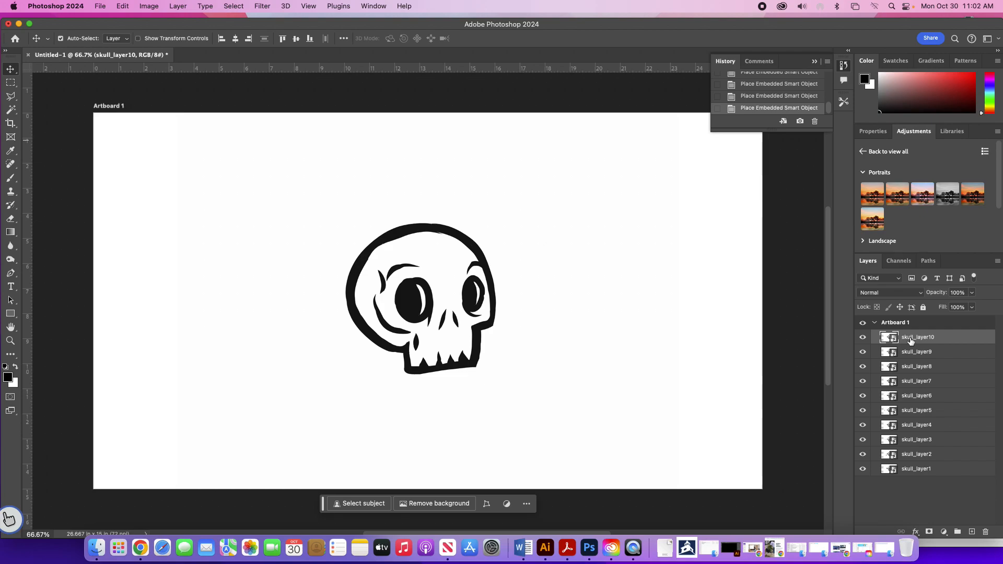
Move skull_layer10, skull_layer9, skull_layer8 and skull_layer7 below skull_layer1, with skull_layer10 lowest and skull_layer7 highest of the four.
left_click_drag(912, 340, 903, 474)
left_click_drag(911, 375, 907, 460)
left_click_drag(911, 342, 904, 447)
left_click_drag(914, 338, 908, 436)
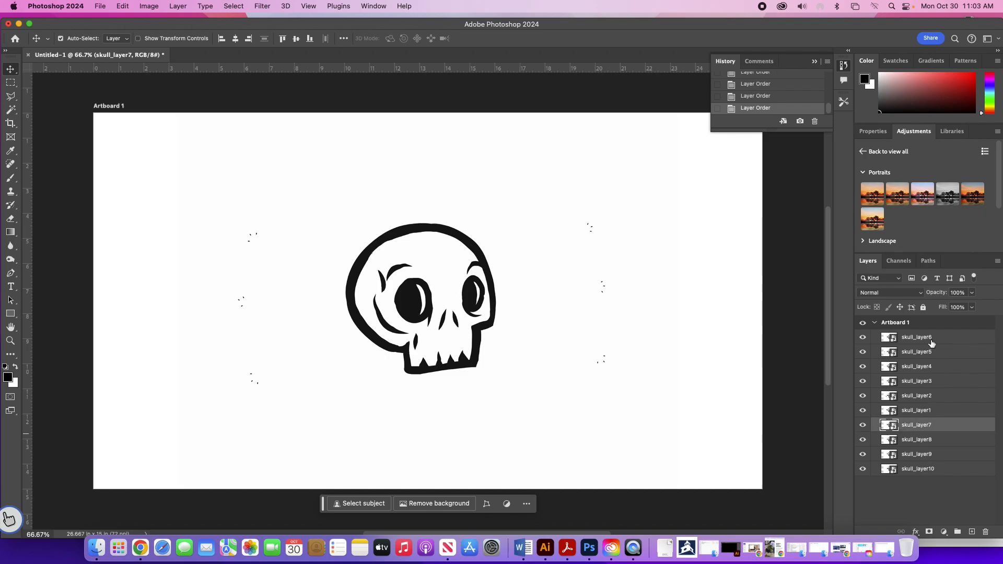
Move skull_layer6, skull_layer5 and skull_layer4 between skull_layer1 and skull_layer7 in ascending order.
left_click_drag(921, 341, 912, 416)
left_click_drag(915, 340, 912, 403)
double_click(916, 337)
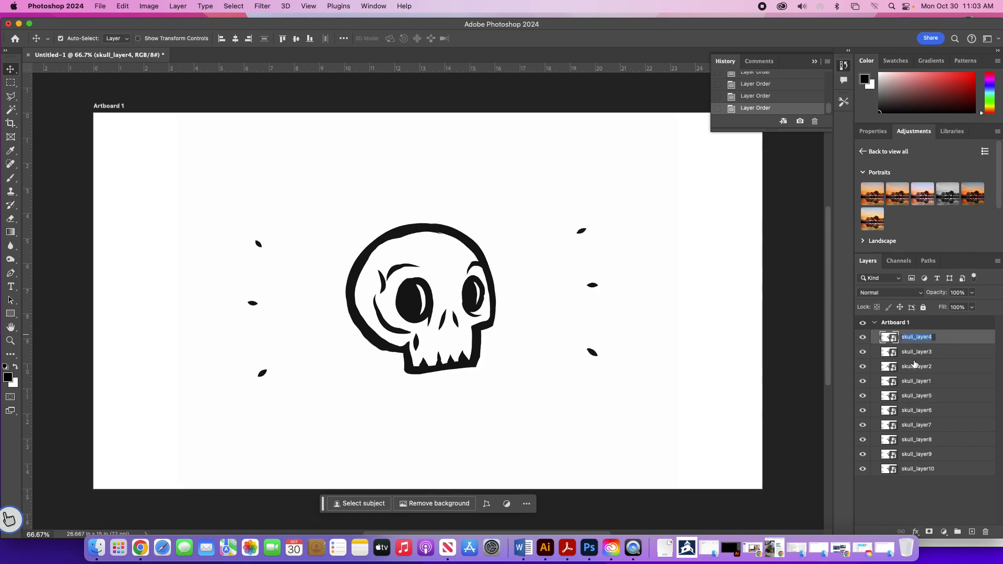
left_click(973, 338)
left_click_drag(945, 337, 948, 381)
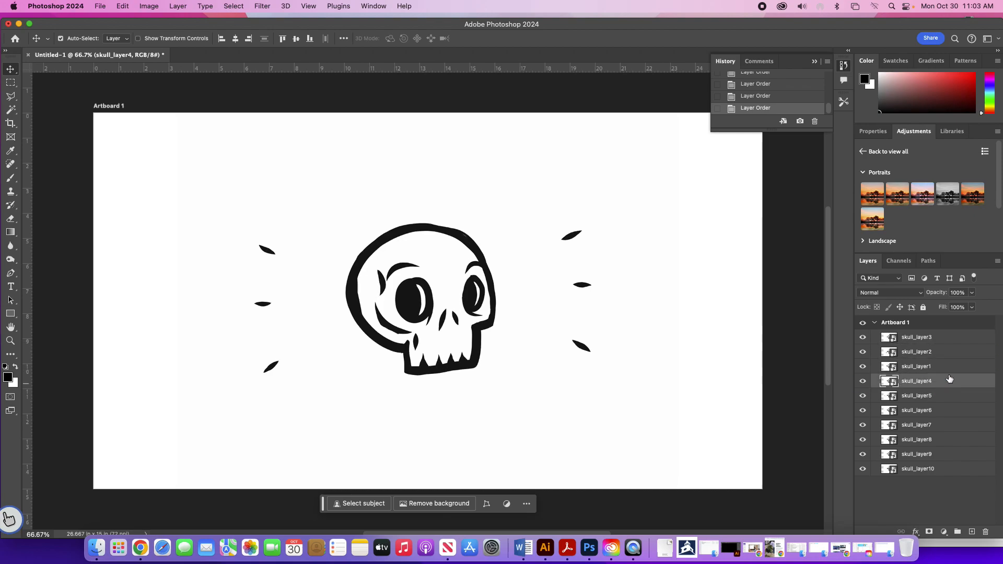
Move skull_layer3 and skull_layer2 directly below skull_layer1 to complete the ascending order, and deselect the layers.
double_click(939, 338)
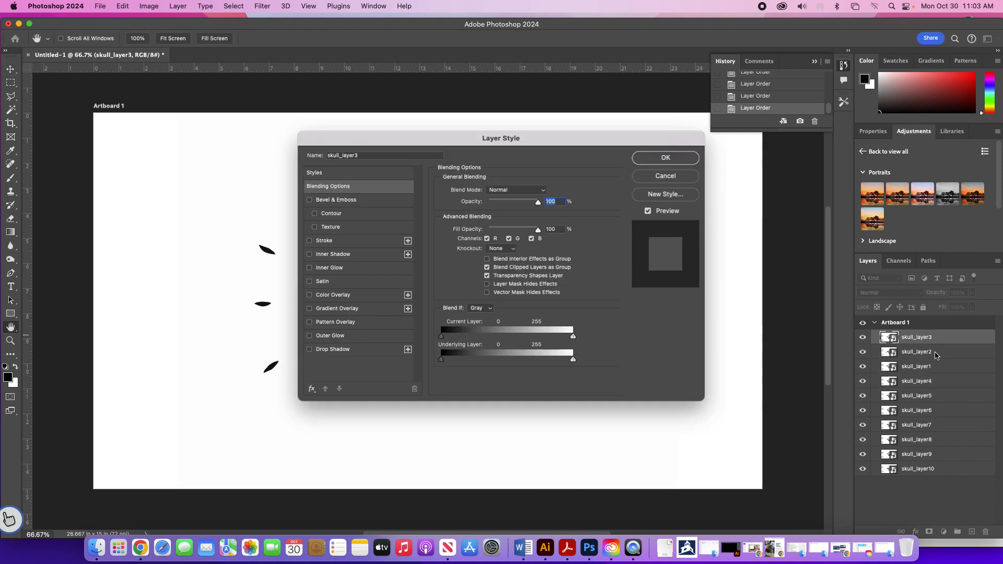
left_click(662, 161)
left_click_drag(943, 336, 943, 372)
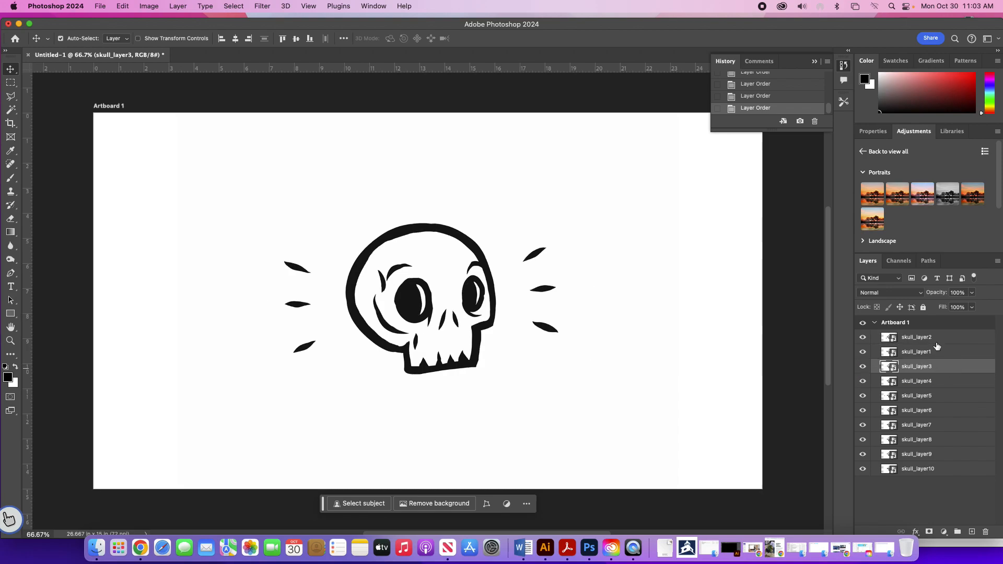
left_click_drag(939, 337, 935, 359)
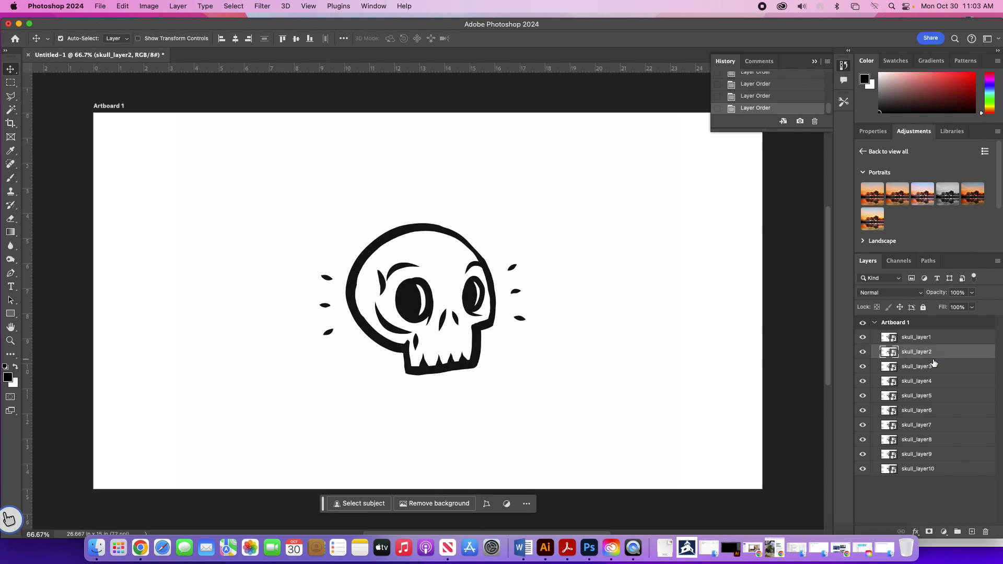
left_click(802, 337)
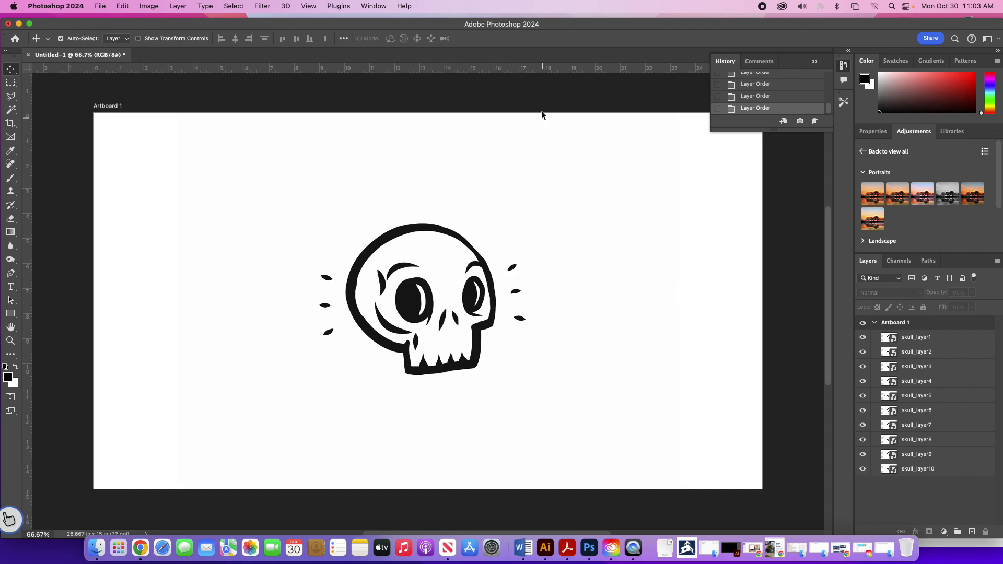
Create a frame animation on the timeline and make its frames from the layers.
left_click(376, 6)
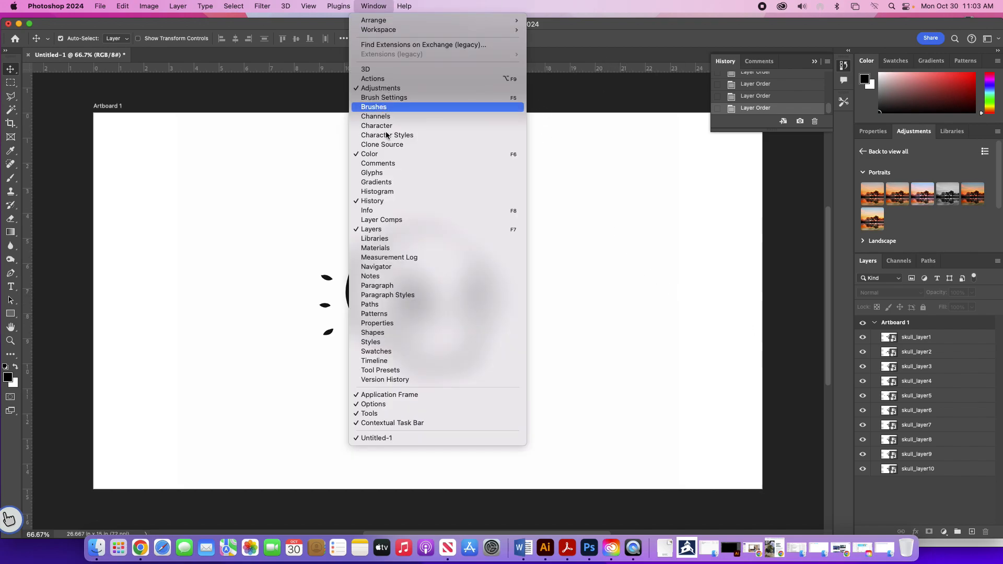
left_click(373, 362)
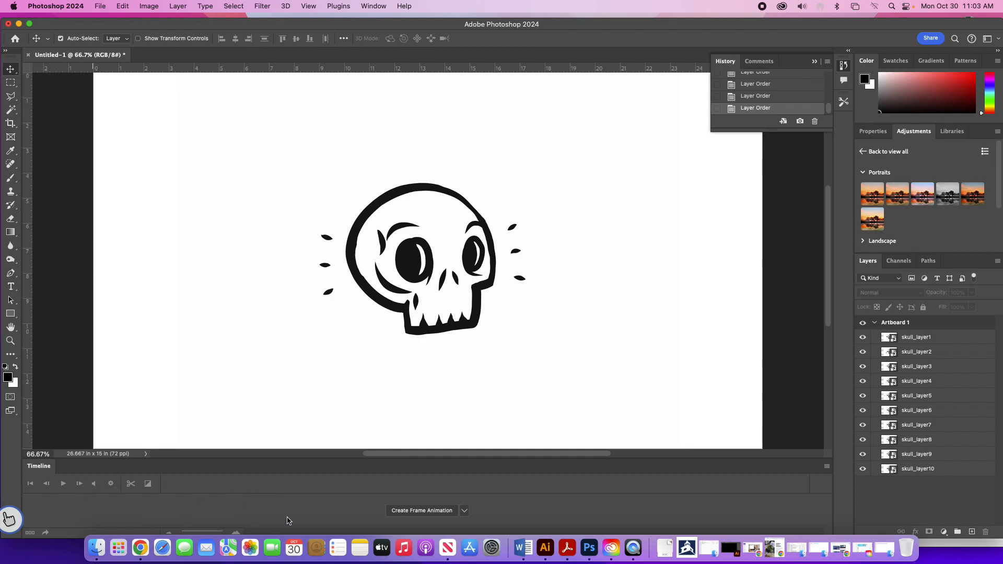
left_click(417, 516)
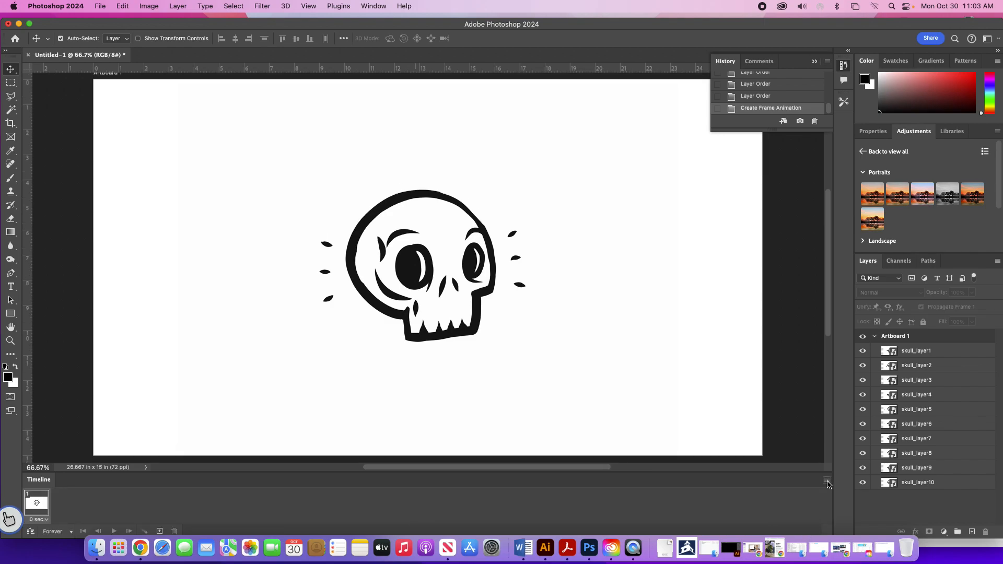
left_click(827, 480)
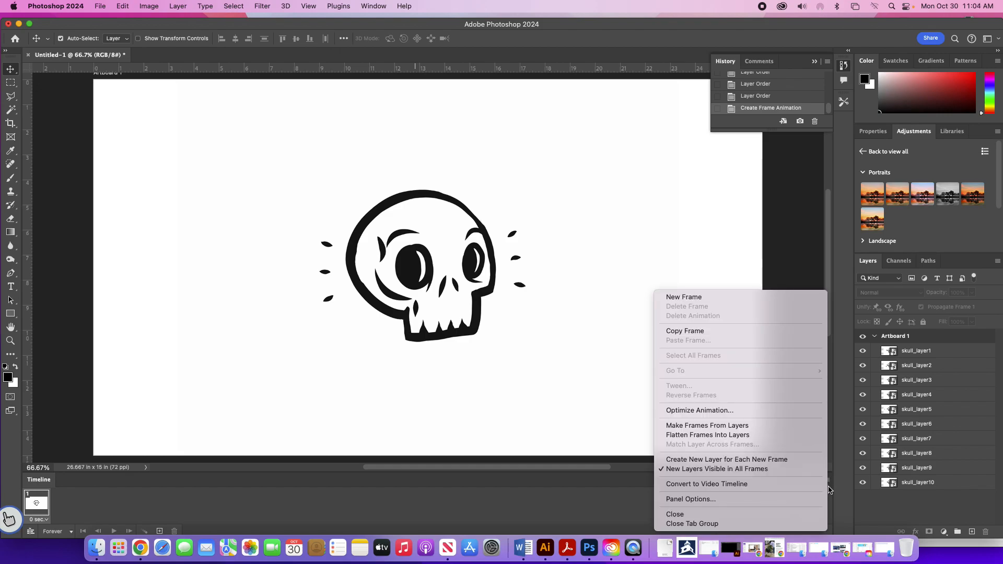
left_click(720, 426)
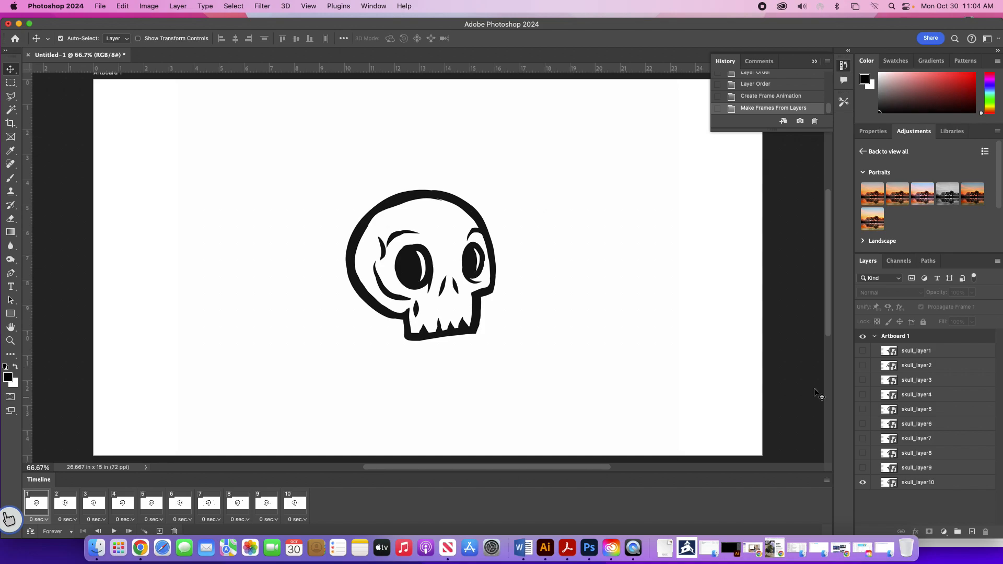
Make frame 1 show only skull_layer1 and frame 2 show only skull_layer2.
left_click(863, 351)
left_click(863, 483)
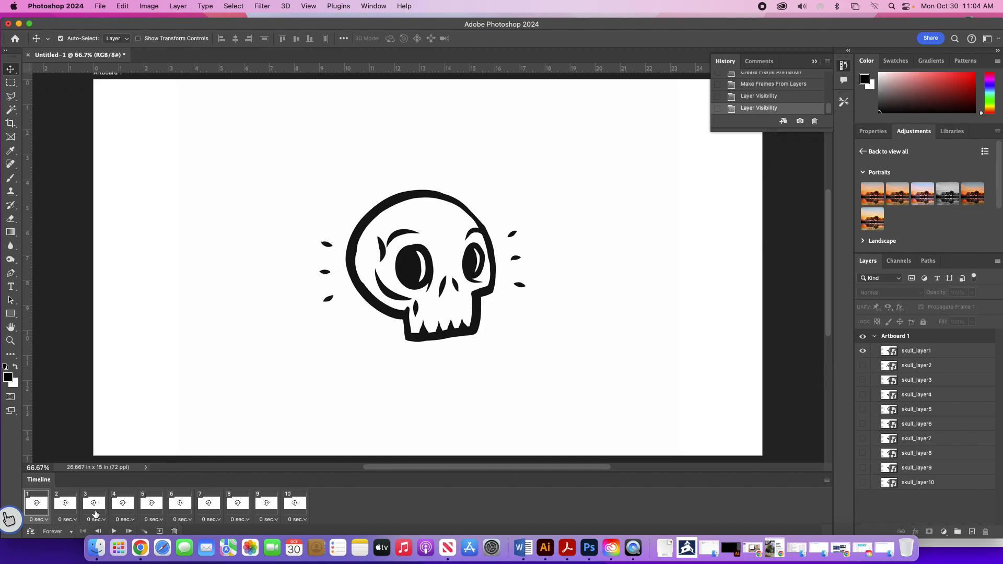
left_click(62, 506)
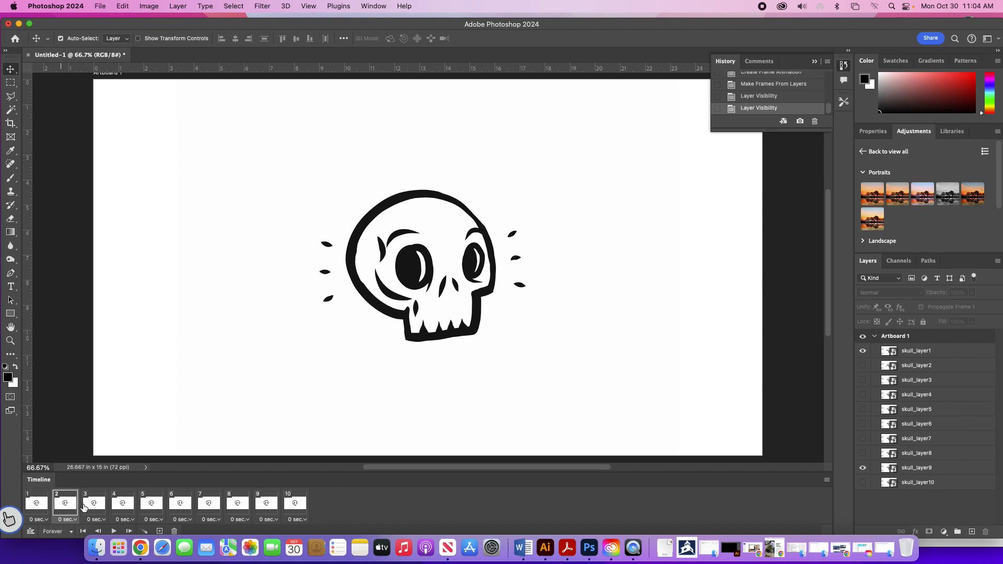
left_click(863, 350)
left_click(863, 365)
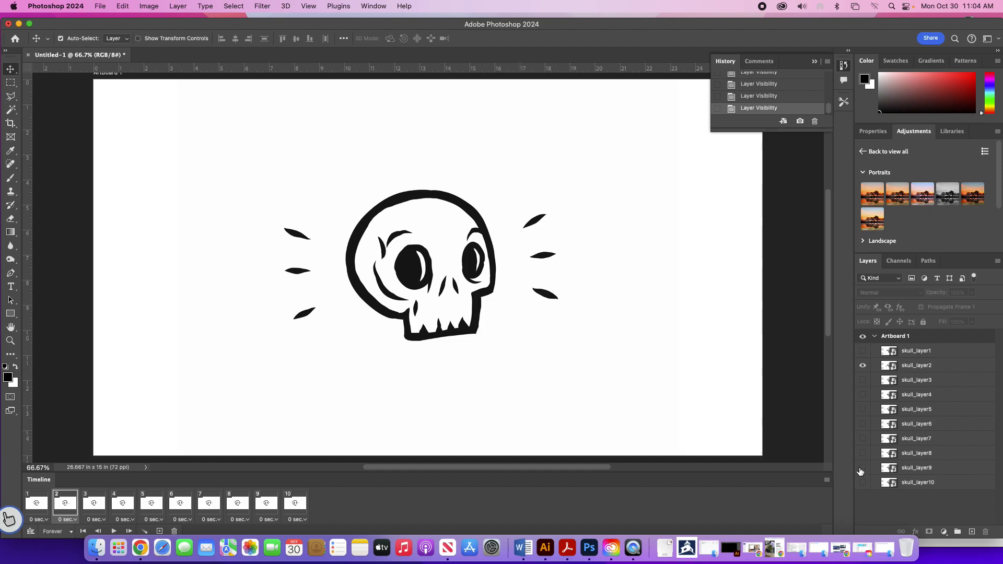
Set the layer visibility of frame 3 so that only skull_layer3 shows.
left_click(89, 506)
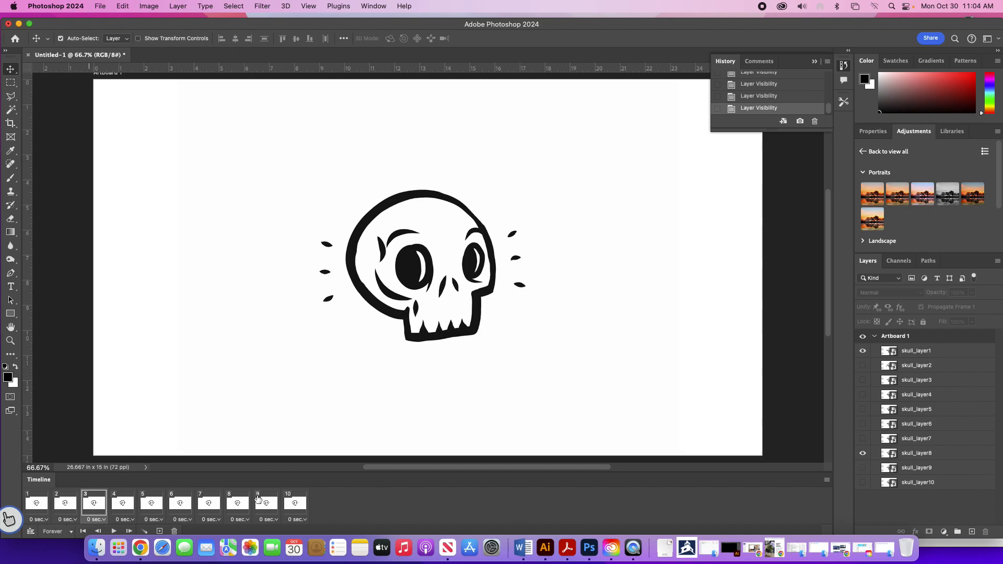
left_click(863, 351)
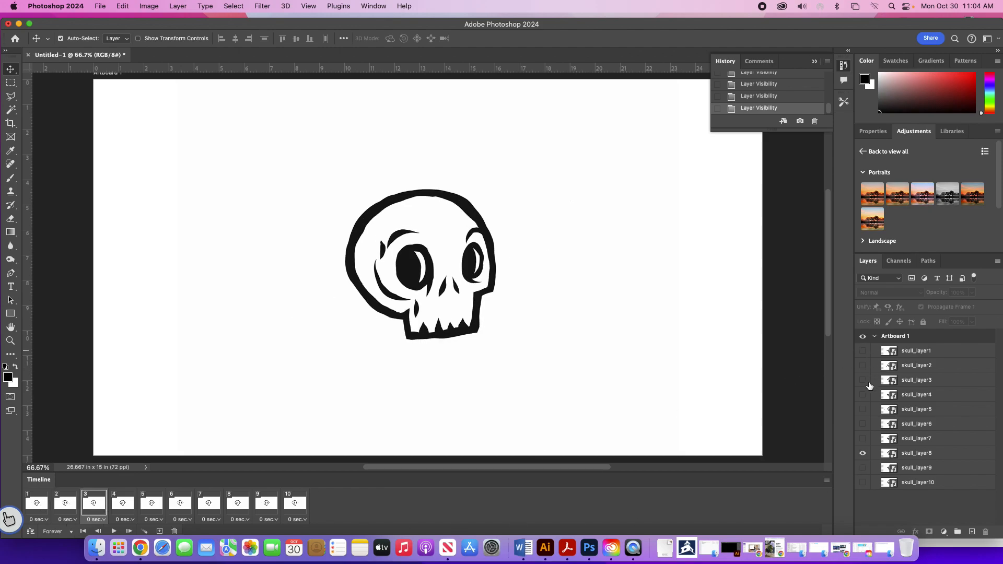
left_click(862, 380)
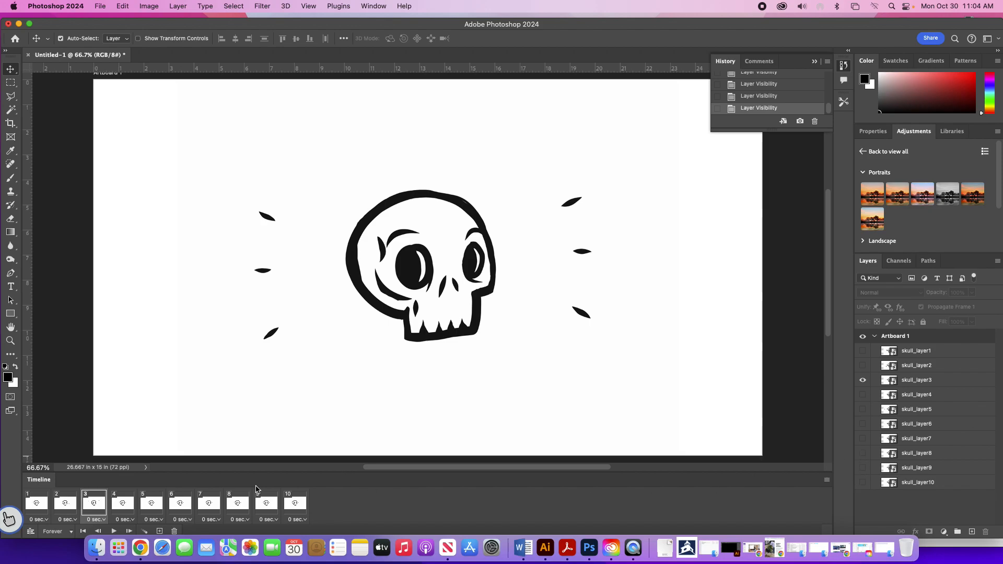
In frame 4, hide skull_layer1 and skull_layer7 and show skull_layer4.
left_click(122, 503)
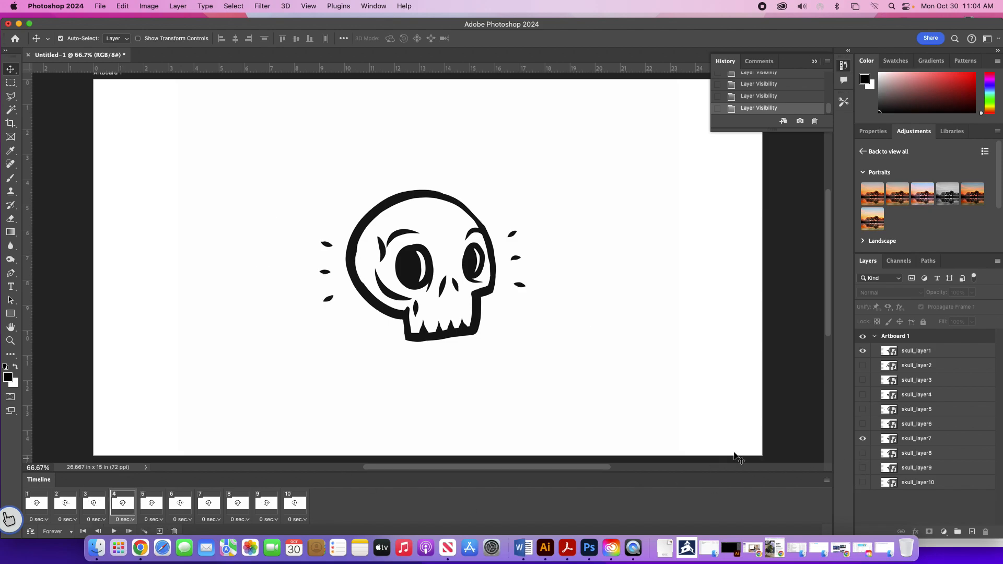
left_click(862, 351)
left_click(863, 439)
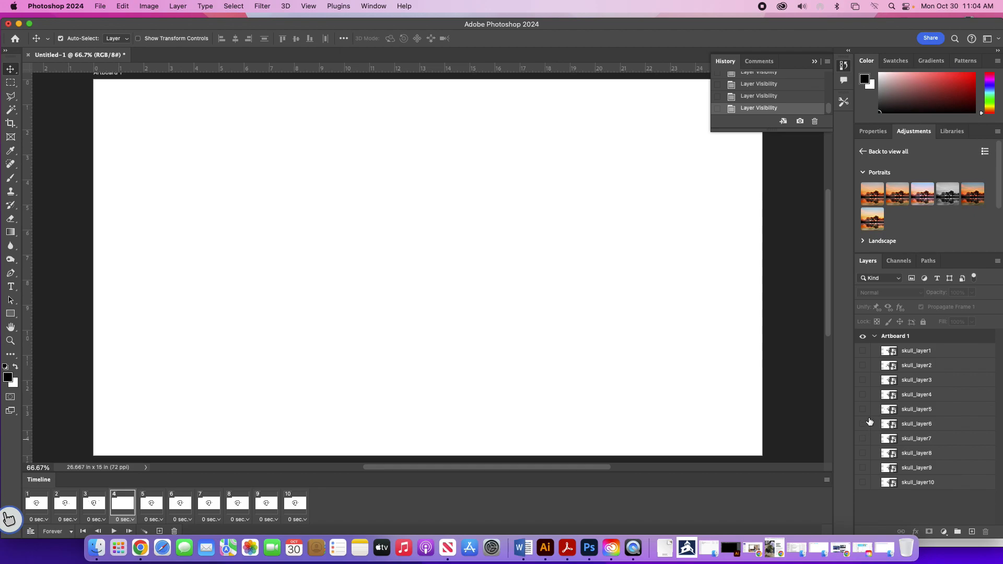
left_click(863, 396)
In frame 5, hide skull_layer1 and skull_layer6 and show skull_layer5.
left_click(155, 510)
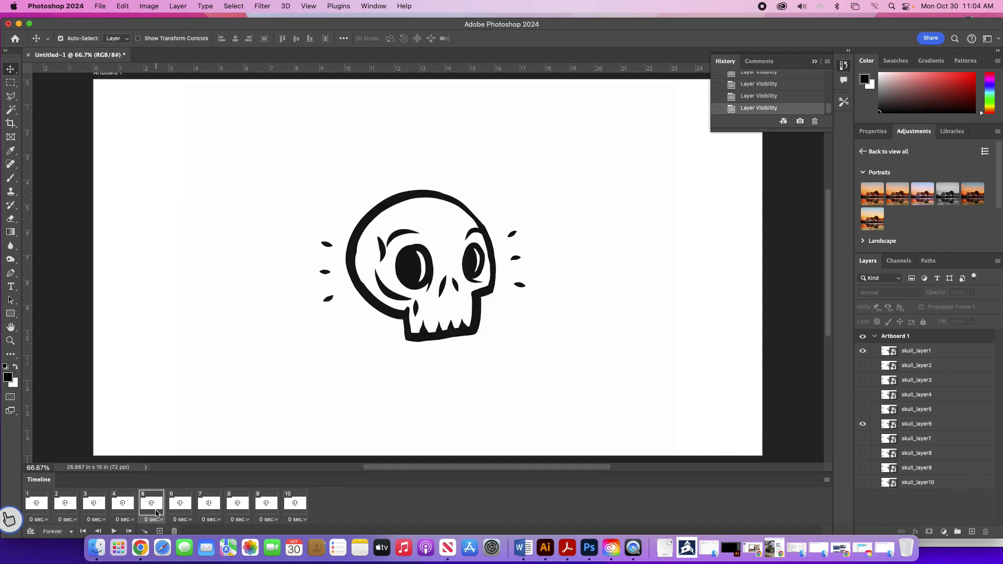
left_click(863, 351)
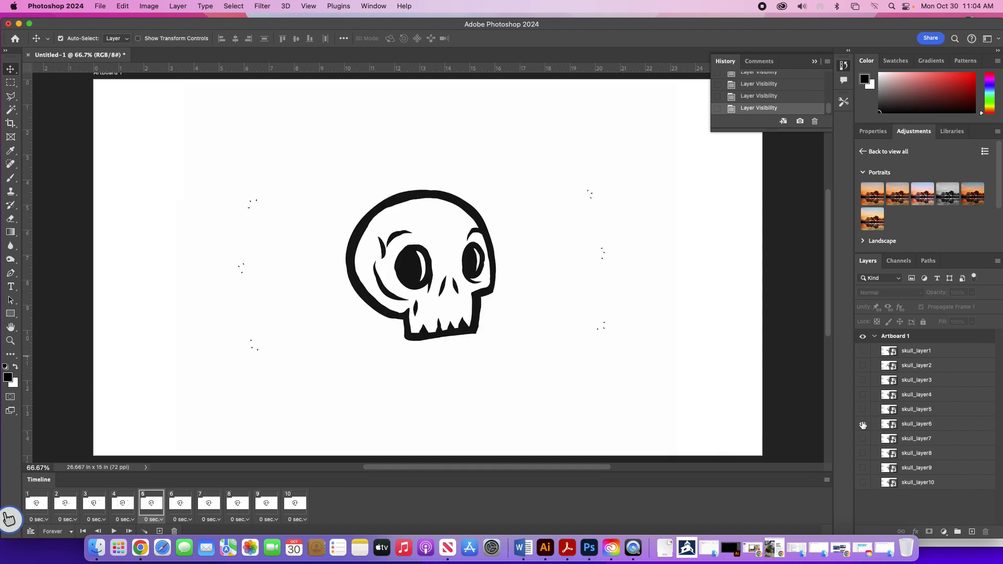
left_click(863, 421)
left_click(863, 409)
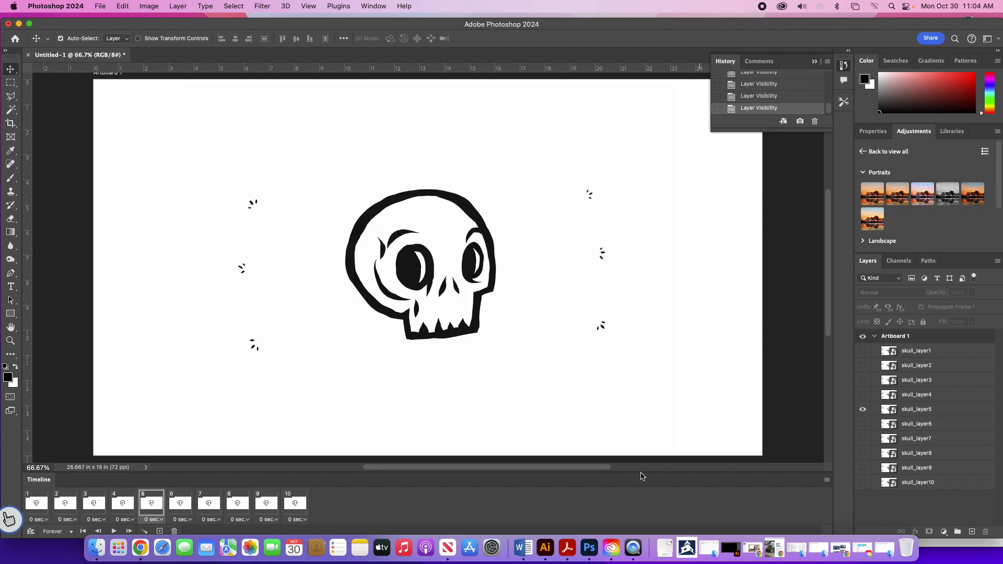
In frame 6, hide skull_layer1 and skull_layer5 and show skull_layer6.
left_click(181, 502)
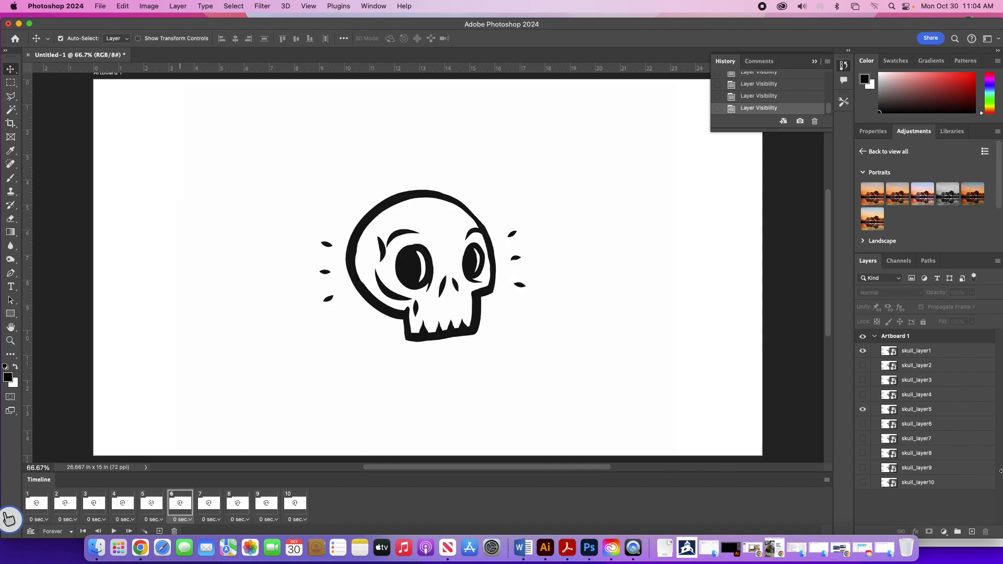
left_click(863, 410)
left_click(863, 351)
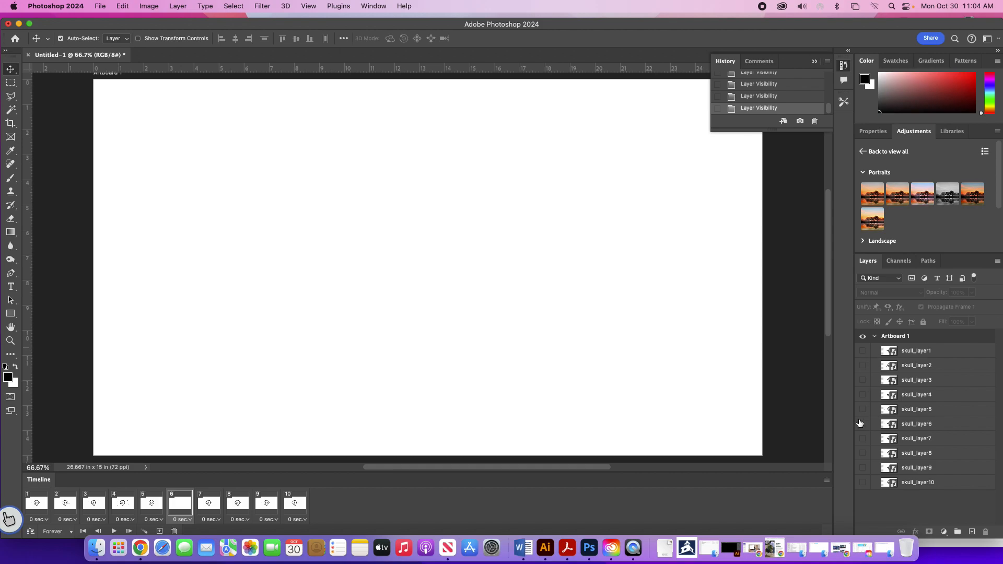
left_click(863, 424)
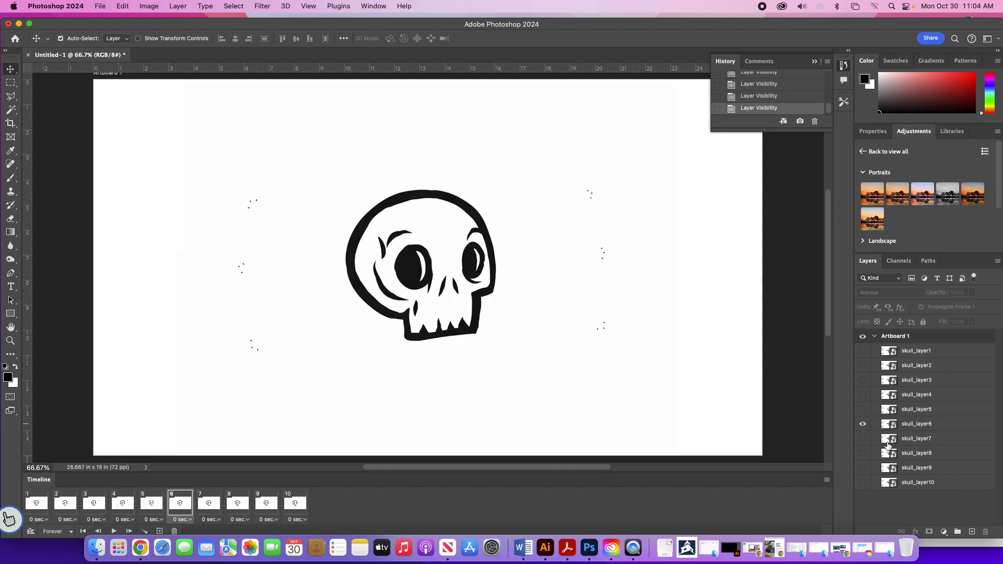
In frame 7, hide skull_layer1 and skull_layer4 and show skull_layer7.
left_click(210, 503)
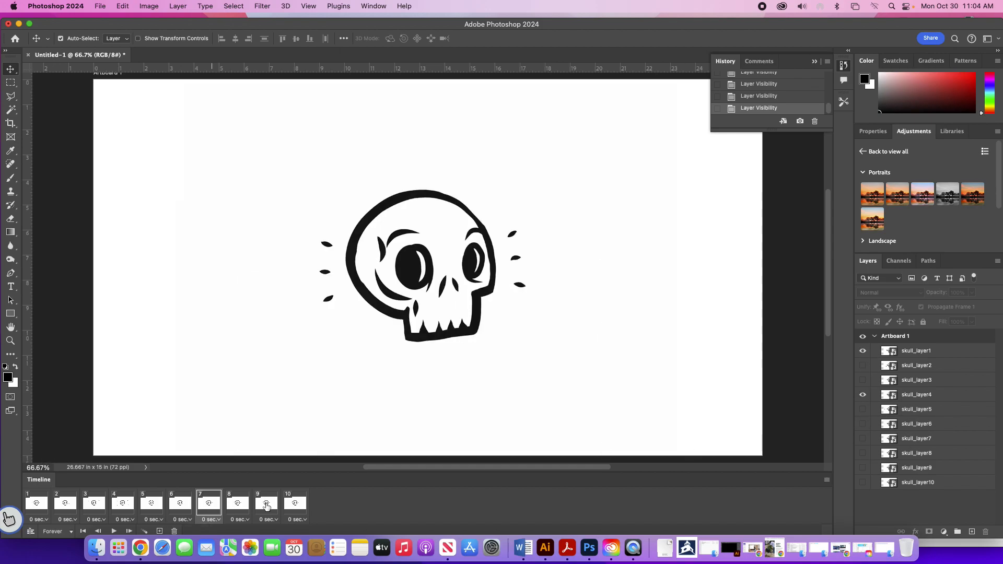
left_click(863, 395)
left_click(863, 351)
left_click(863, 440)
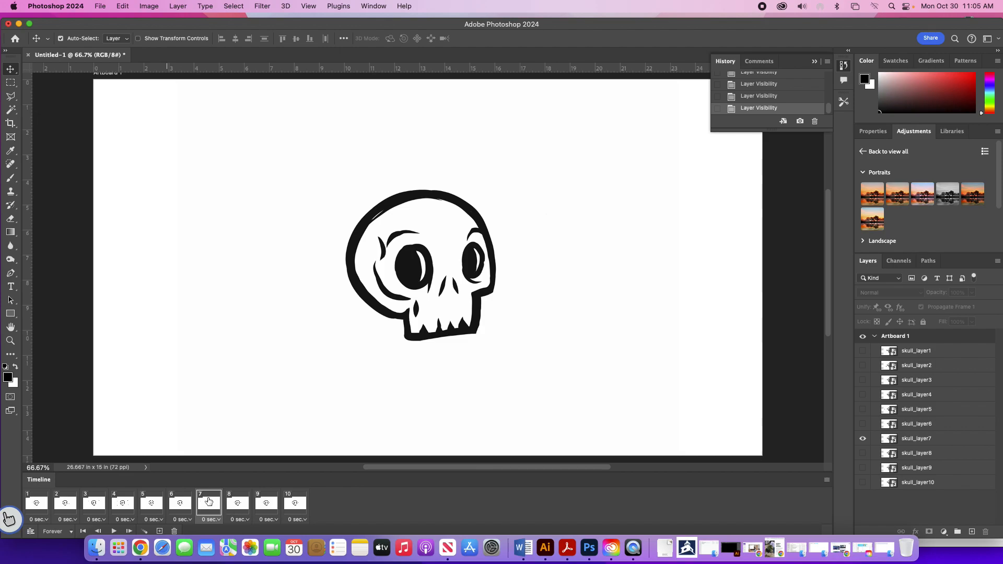
In frame 8, hide skull_layer1 and skull_layer3 and show skull_layer8.
left_click(238, 503)
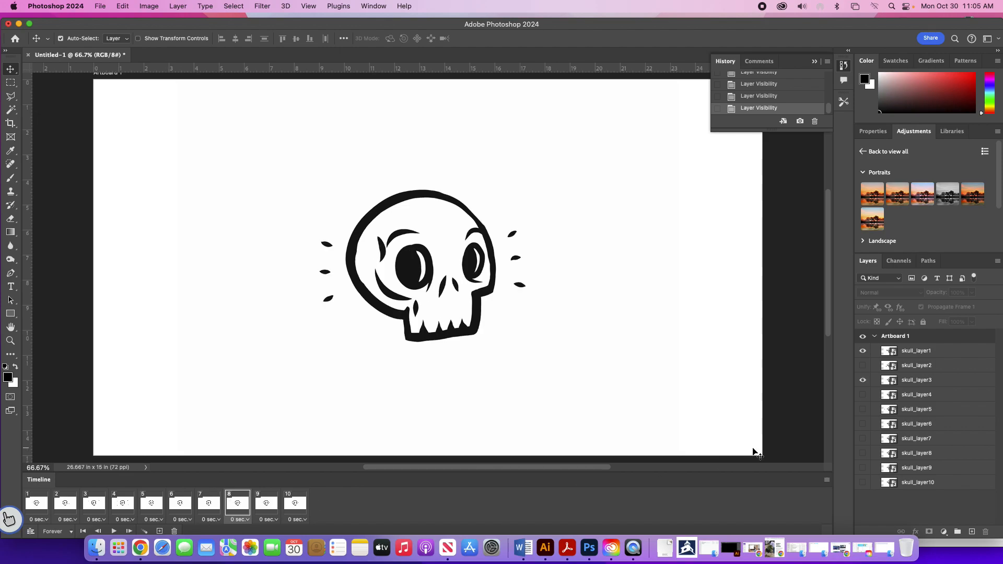
left_click(864, 351)
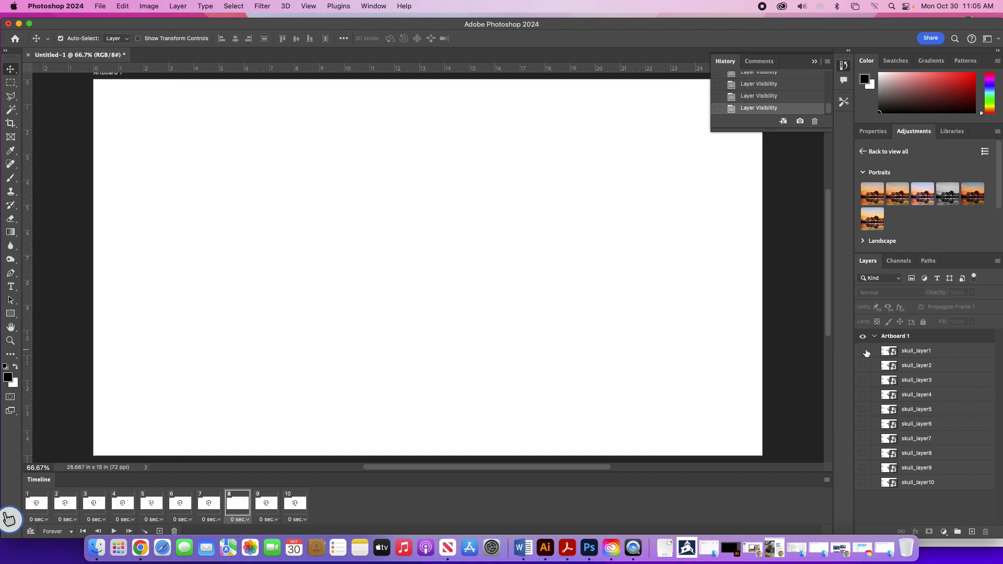
left_click(863, 454)
In frame 9, hide skull_layer1 and skull_layer2 and show skull_layer9.
left_click(266, 502)
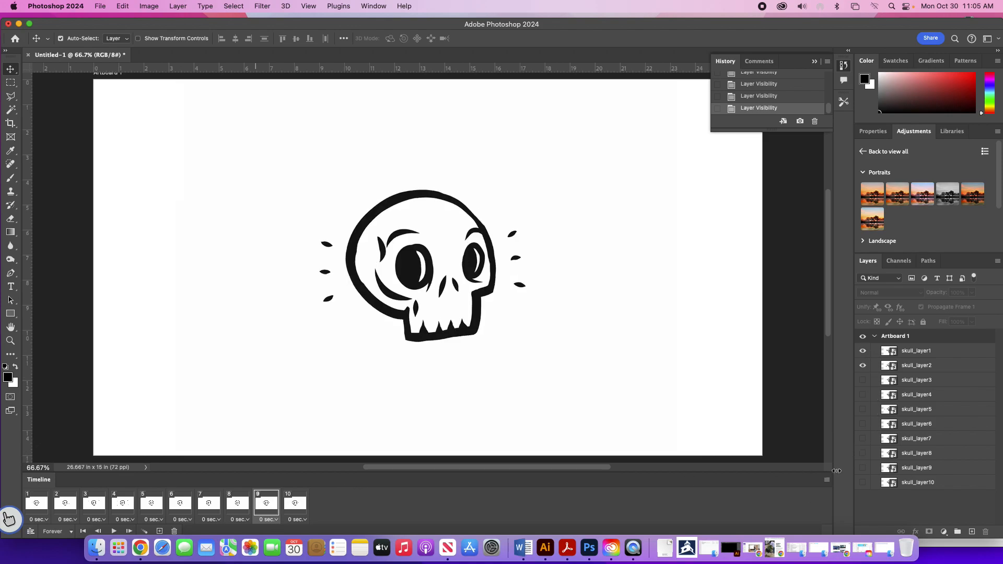
left_click(876, 353)
left_click(863, 351)
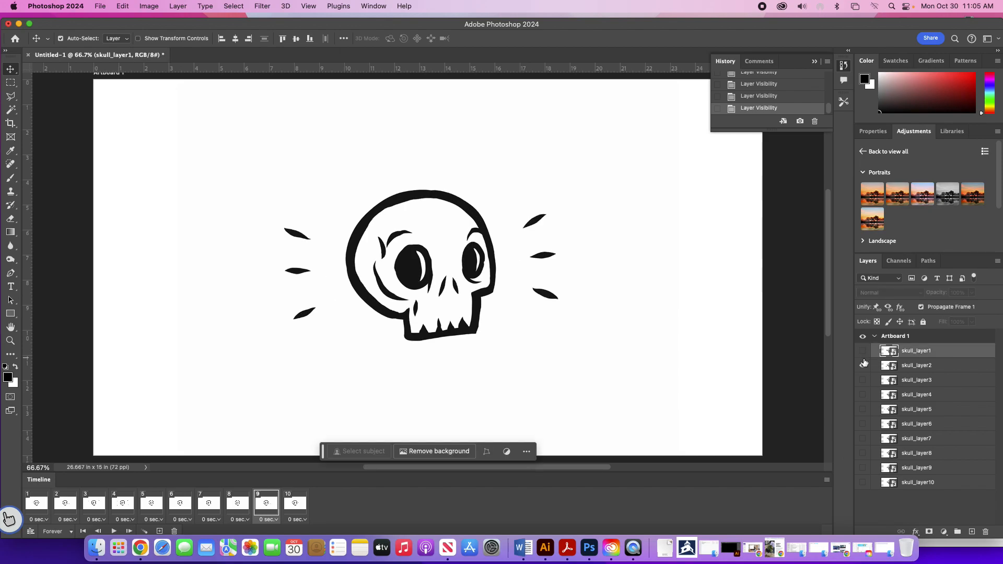
left_click(864, 364)
left_click(861, 468)
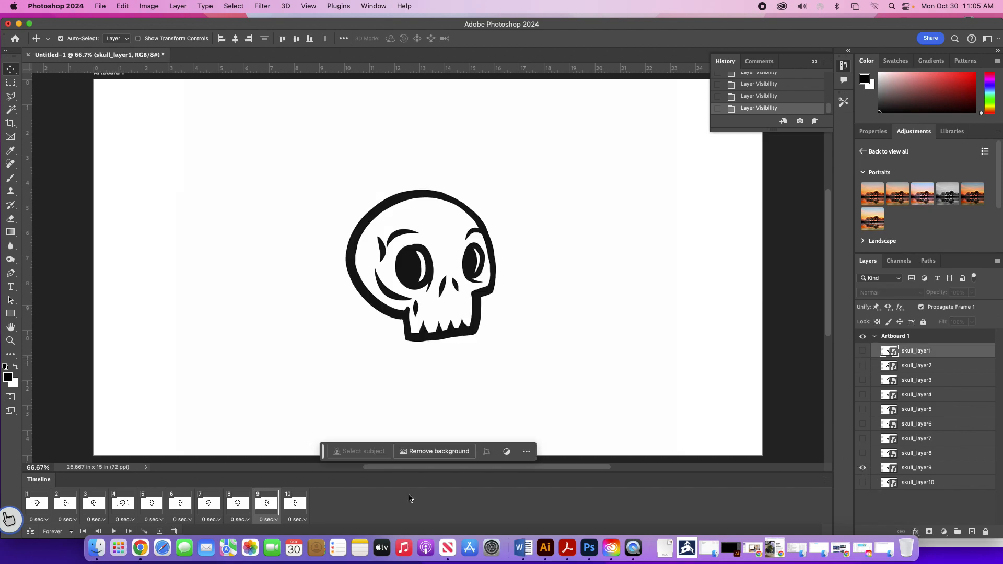
In frame 10, hide skull_layer1 and show skull_layer10.
left_click(303, 511)
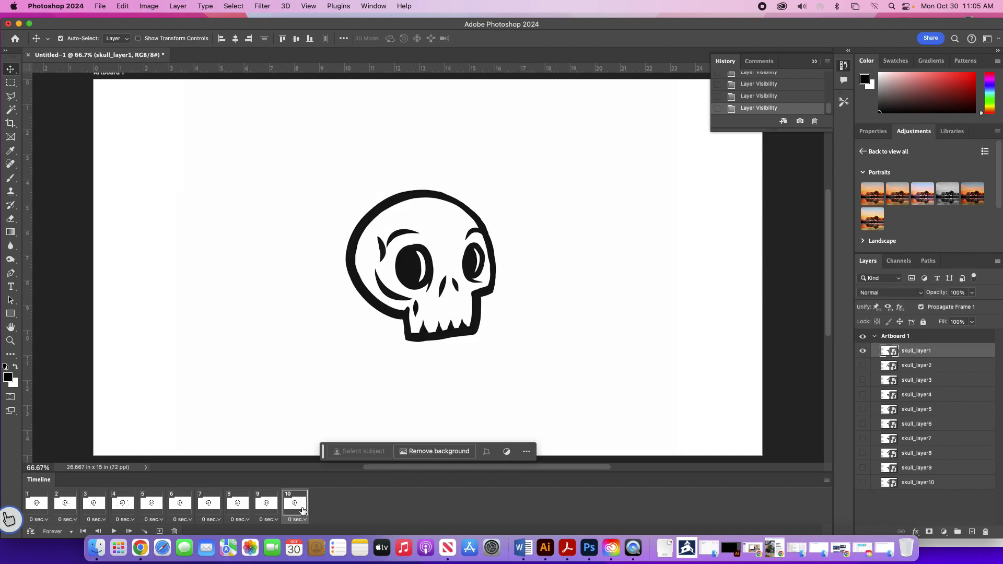
left_click(866, 352)
left_click(862, 483)
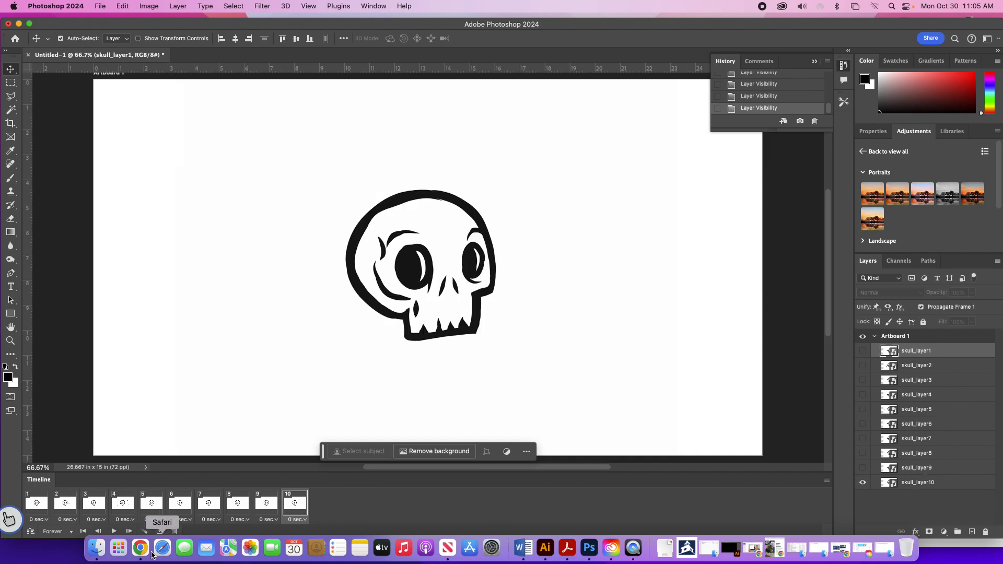
Step through frames 1 to 10 in order to check which skull layer each one shows.
left_click(29, 505)
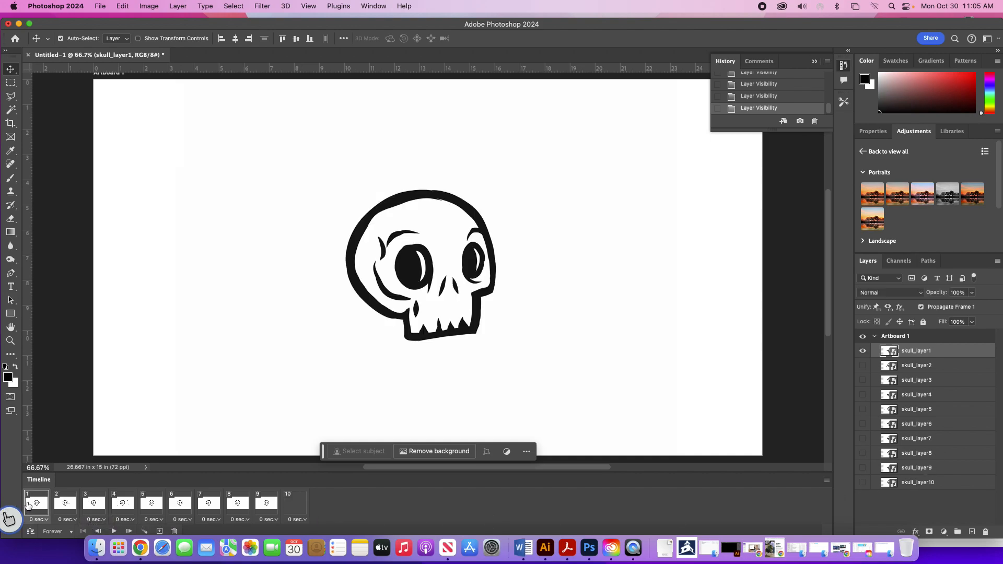
left_click(65, 506)
left_click(94, 507)
left_click(123, 506)
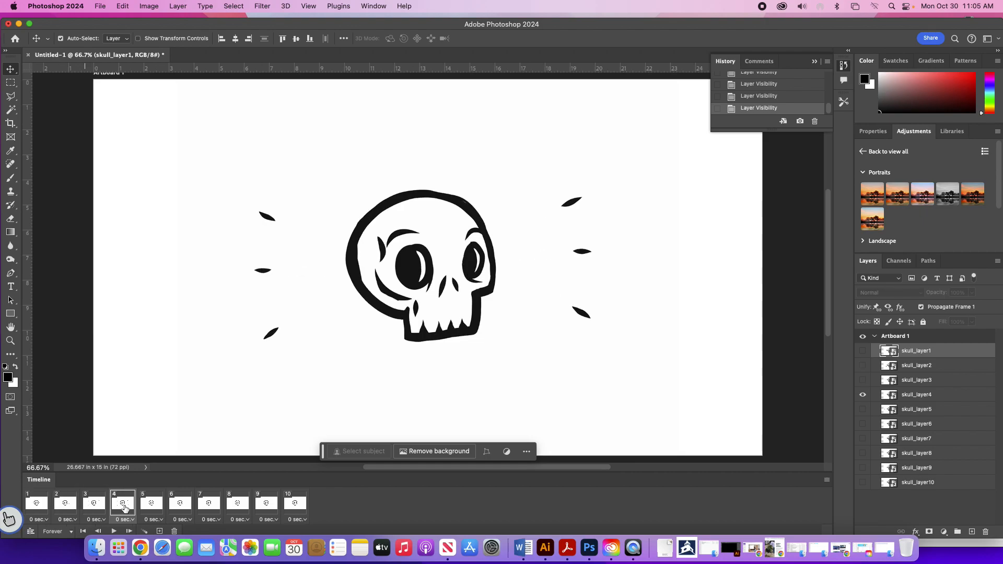
left_click(147, 504)
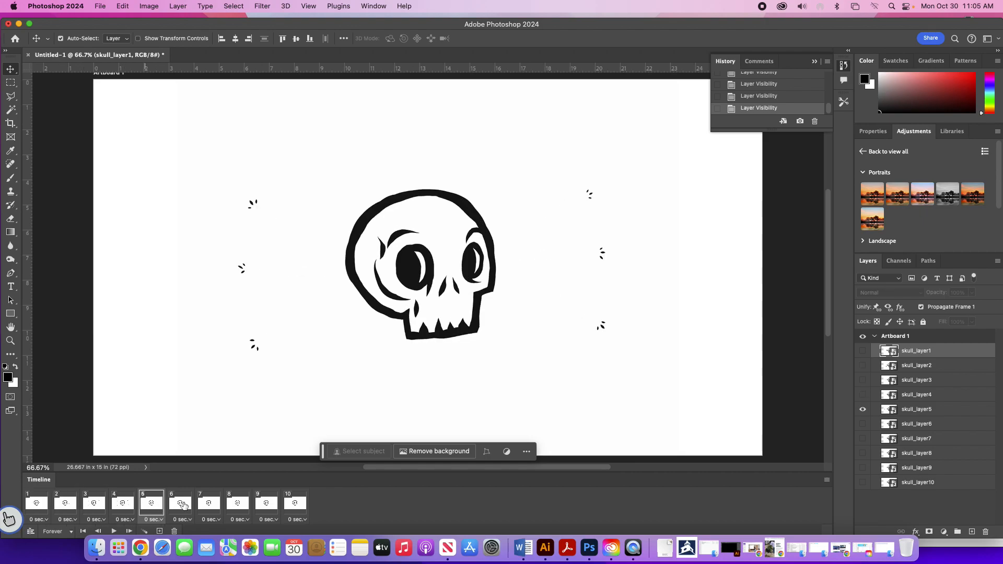
left_click(184, 506)
left_click(207, 508)
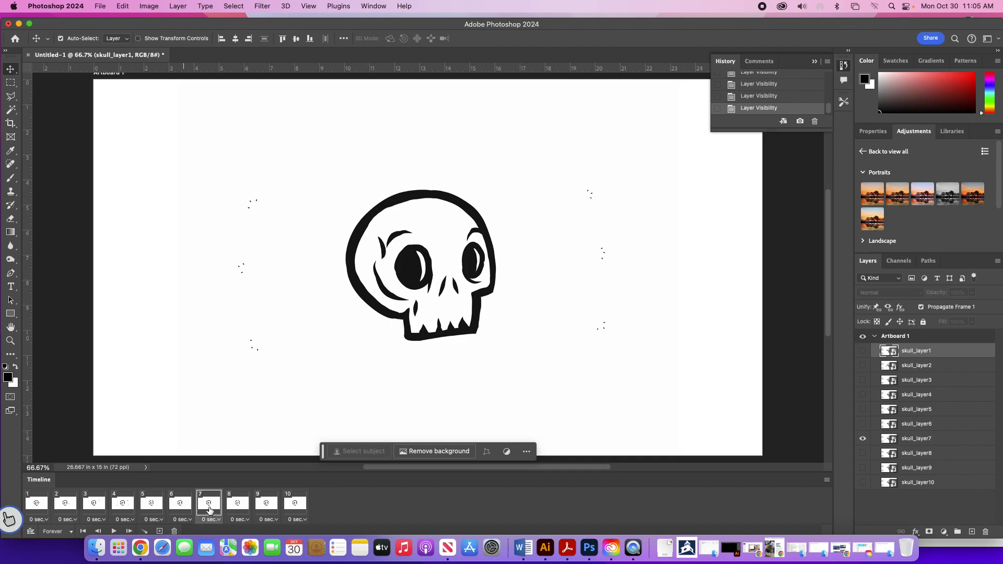
left_click(238, 508)
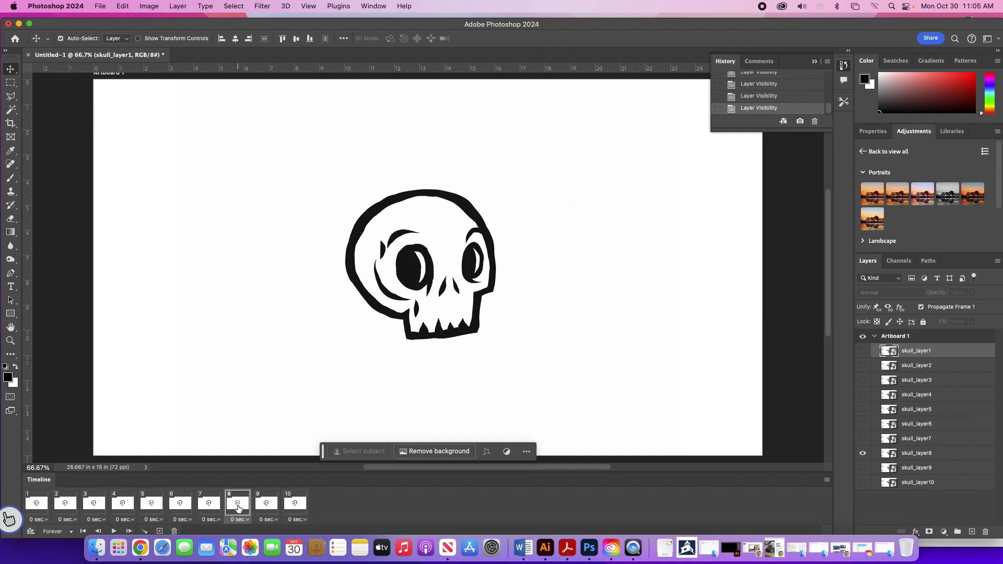
left_click(271, 508)
left_click(300, 509)
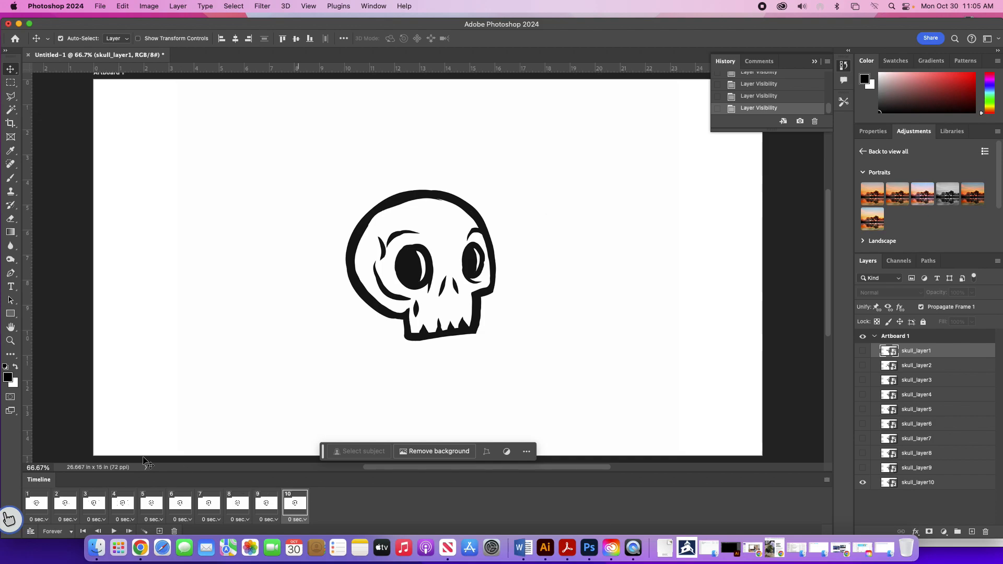
Select all ten timeline frames and set their frame delay to 0.1 seconds.
left_click(42, 504)
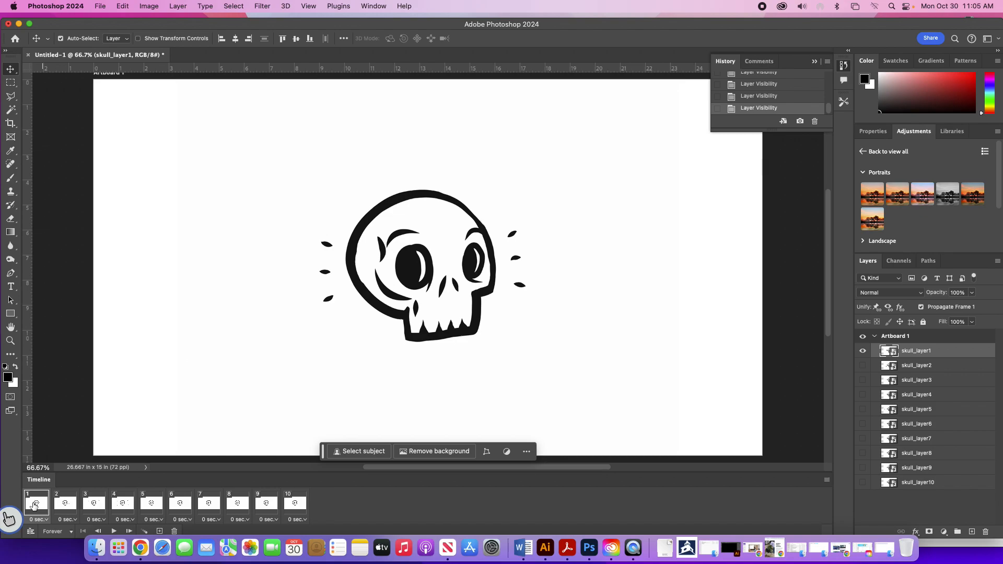
left_click(302, 508, "shift")
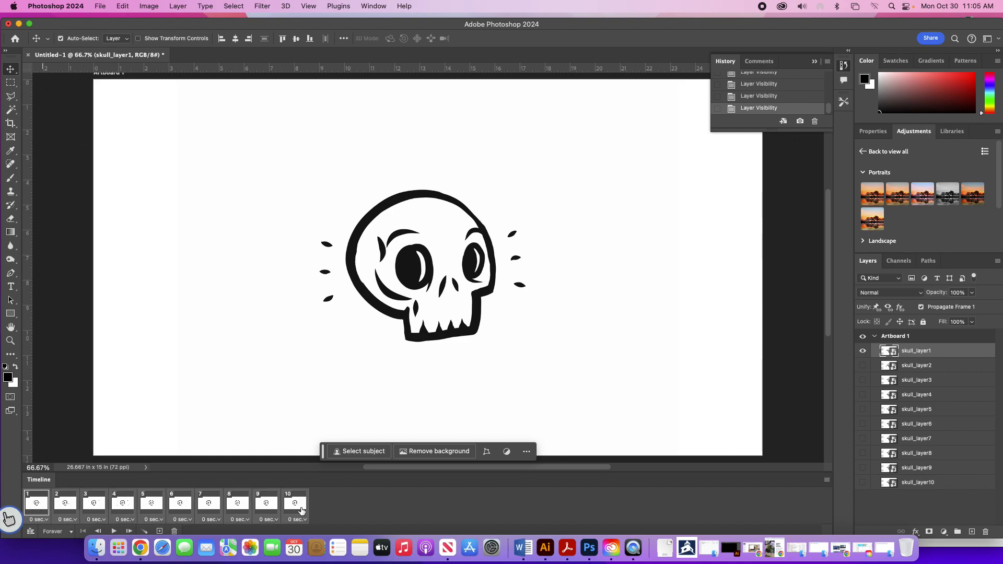
left_click(45, 520)
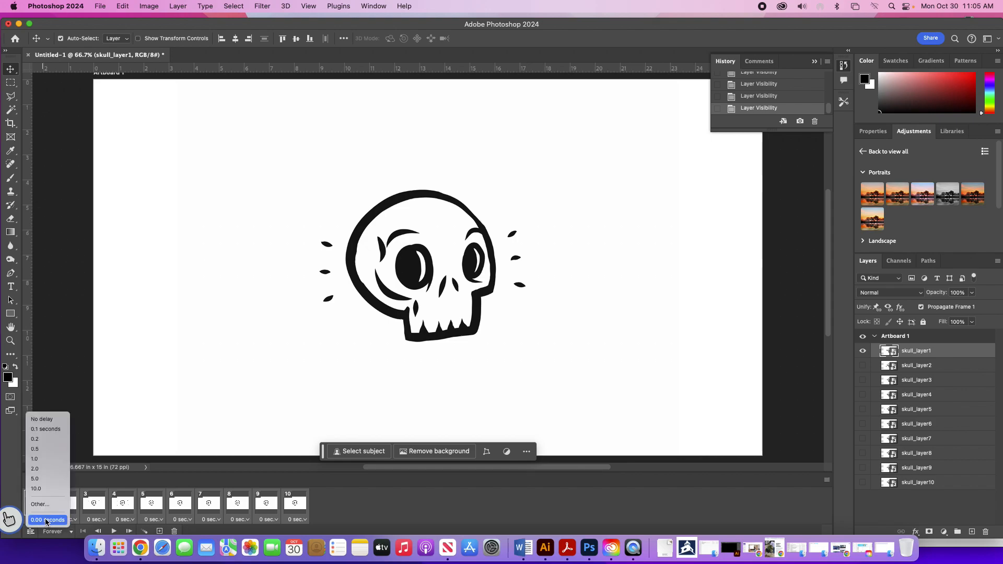
left_click(39, 429)
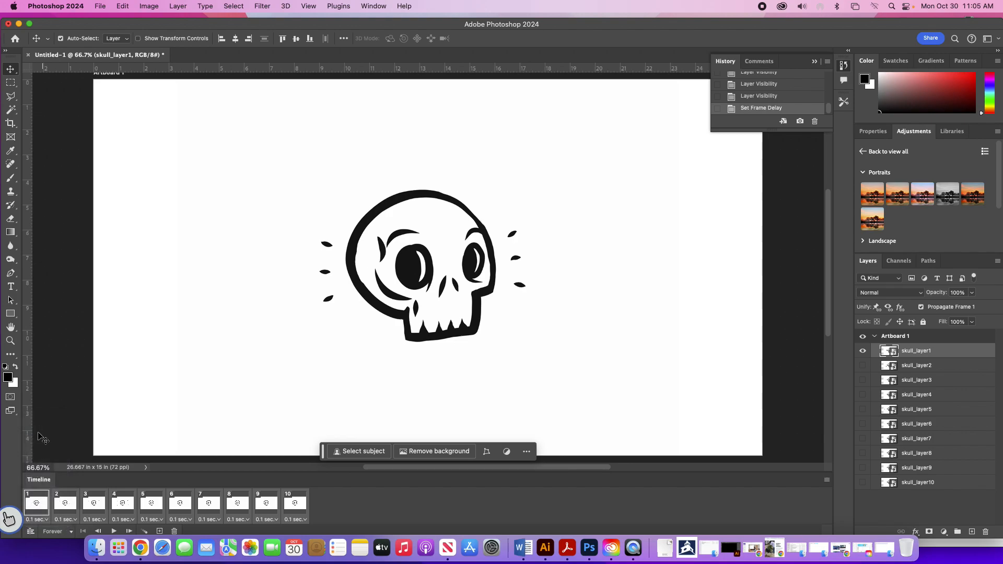
Set the animation's looping option to Forever.
left_click(72, 532)
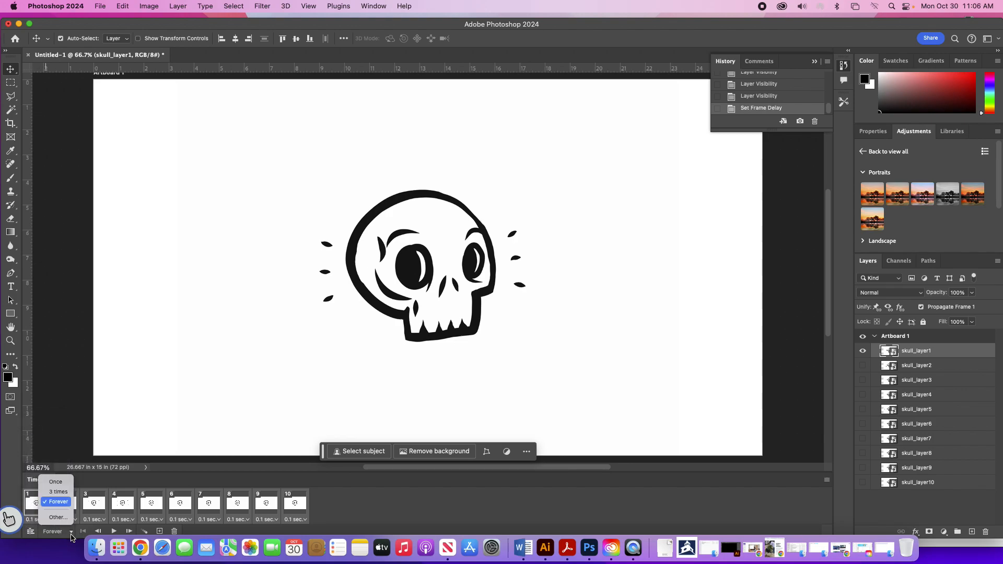
left_click(58, 502)
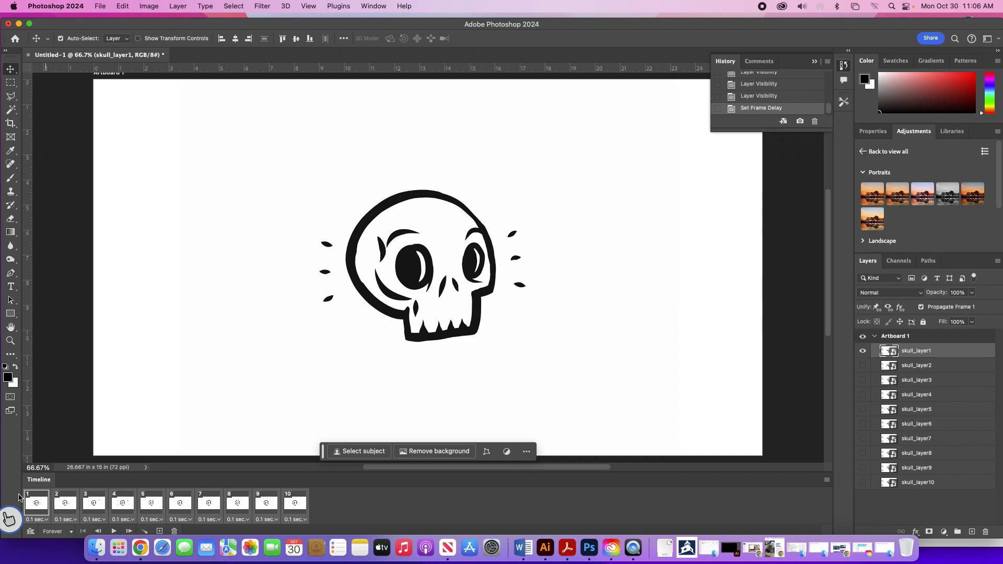
left_click_drag(197, 22, 198, 17)
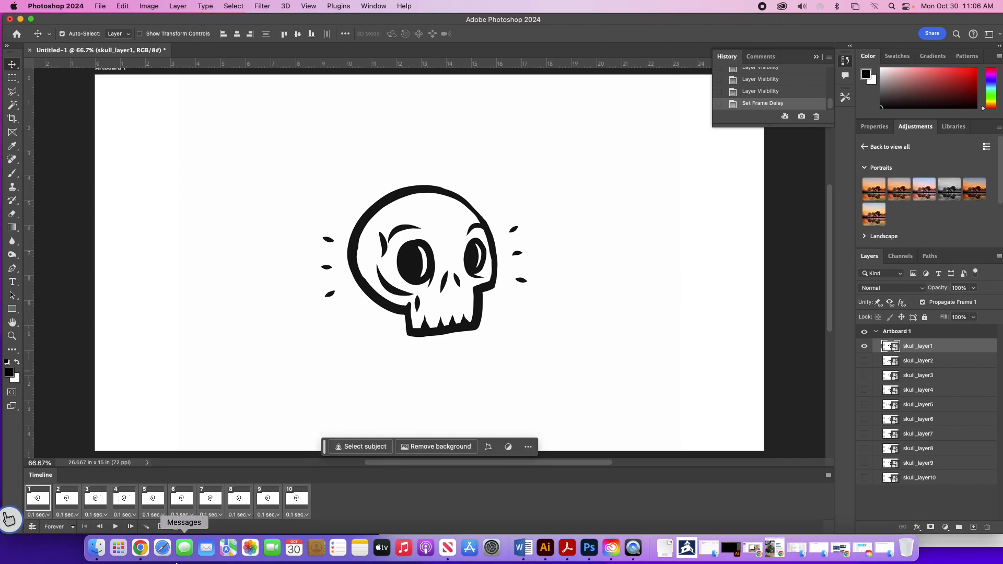
Play the skull animation as a preview, stop it and return to the first frame.
left_click(115, 527)
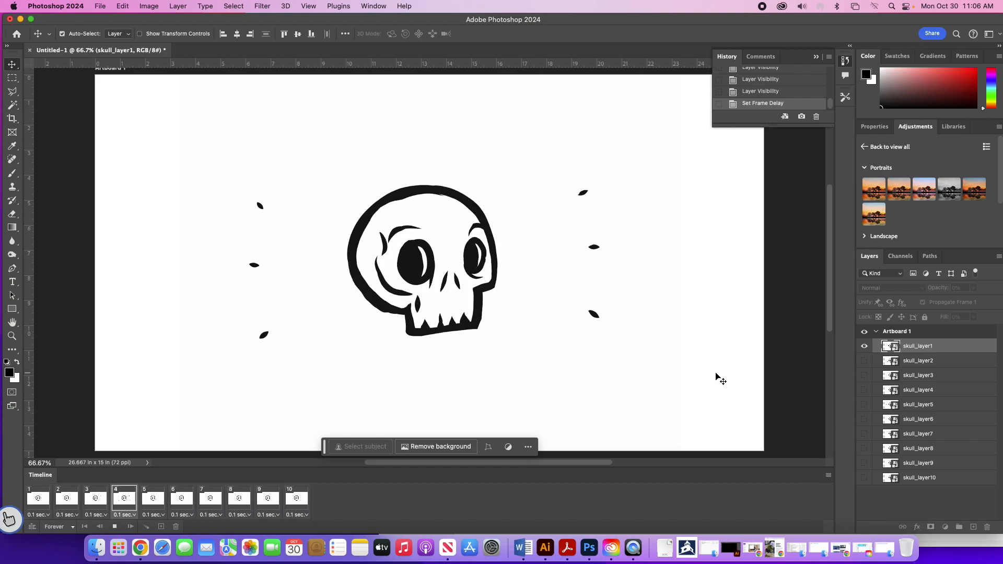
left_click(110, 529)
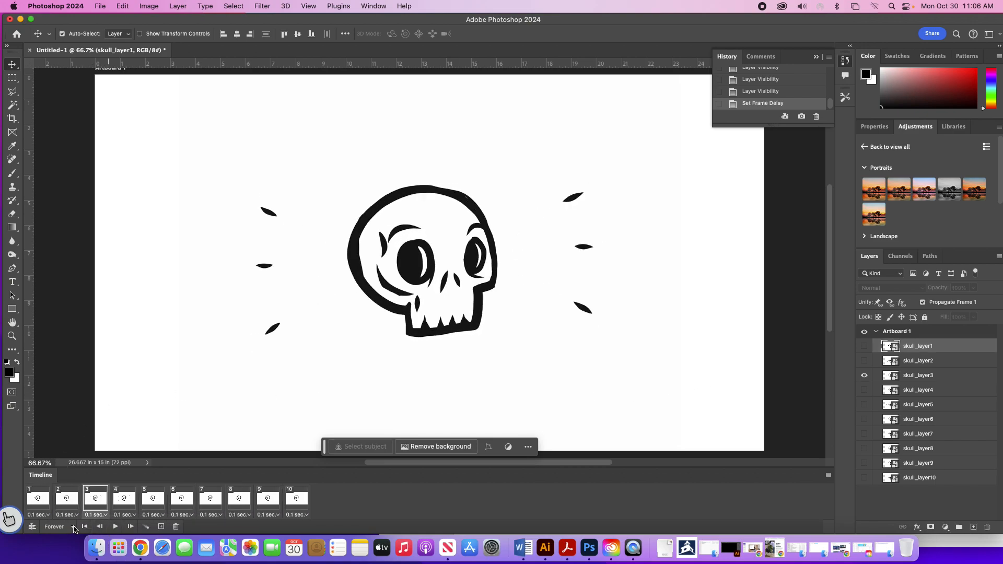
left_click(86, 528)
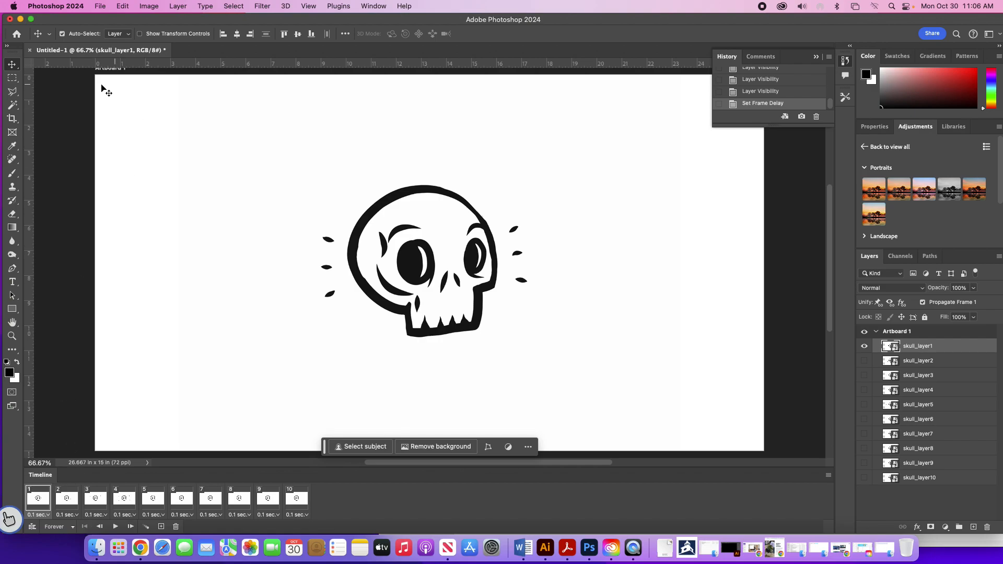
Open the Save for Web (Legacy) export for the skull animation.
left_click_drag(323, 448, 321, 457)
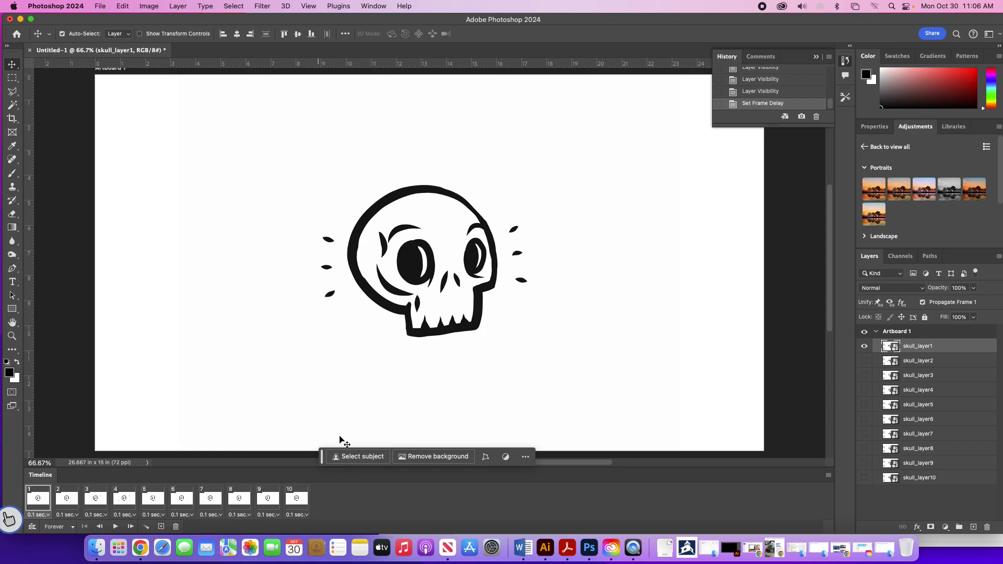
left_click(96, 7)
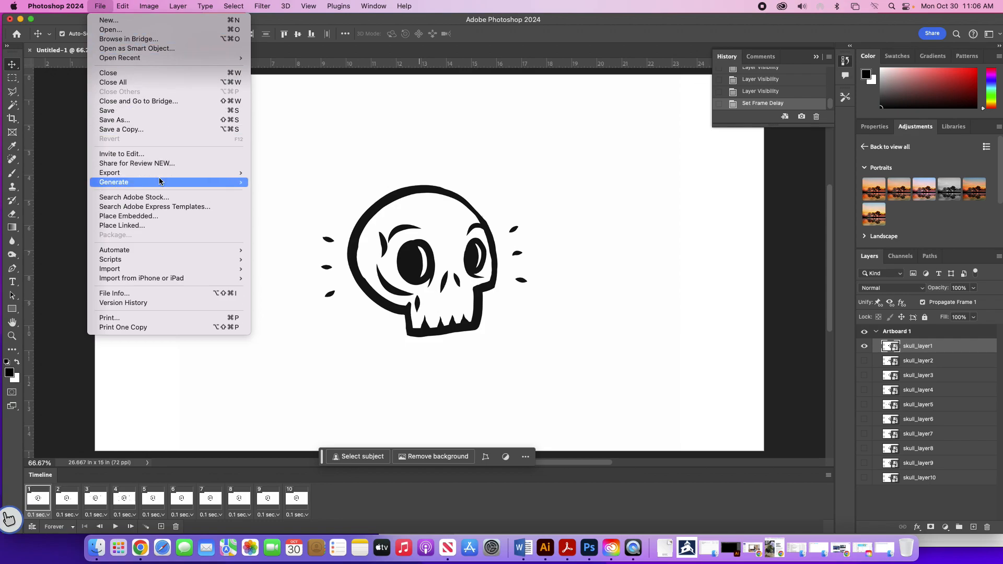
mouse_move(163, 174)
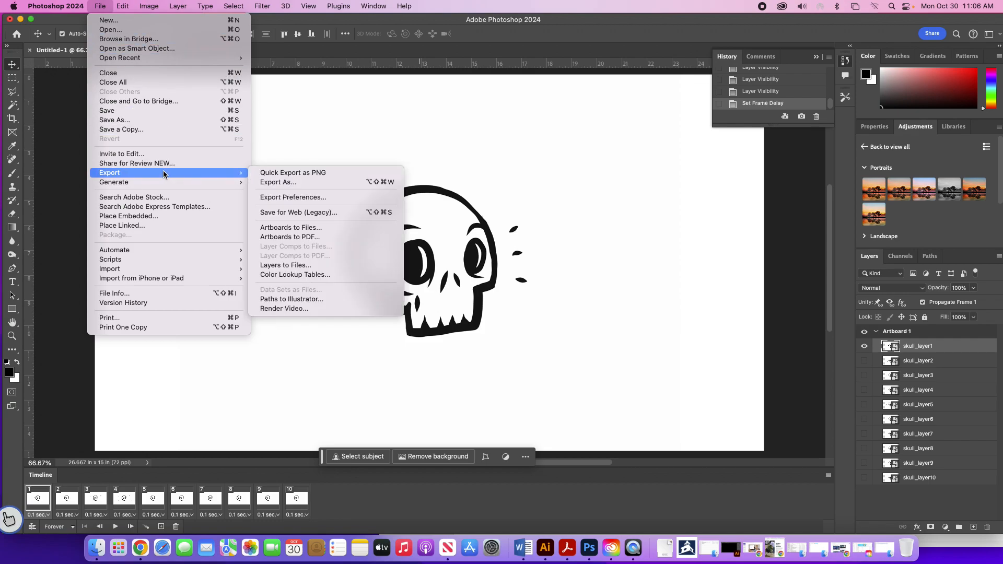
left_click(337, 213)
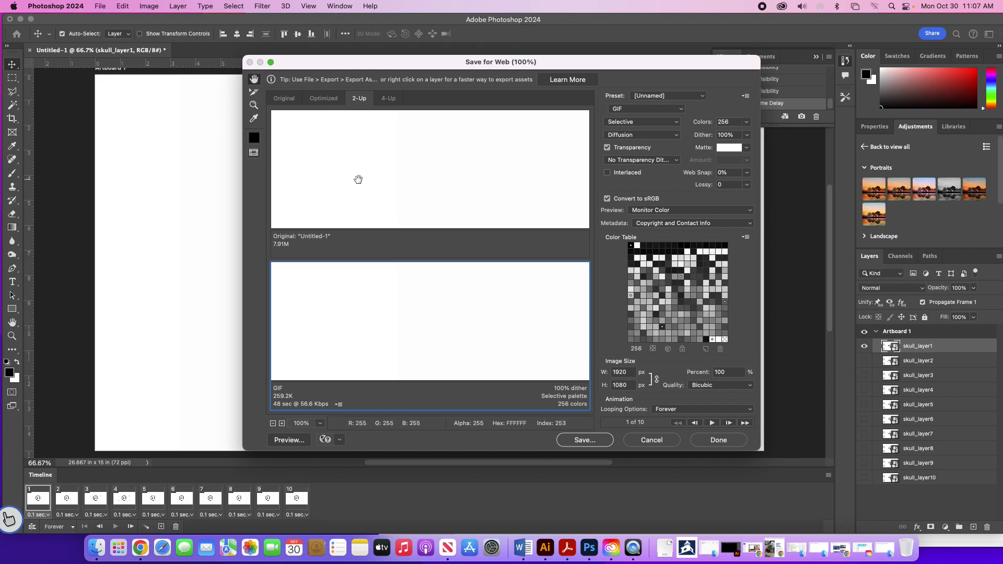
Compare the export in the 4-Up view and select the 256-color GIF version with 0% dither.
left_click_drag(458, 59, 363, 49)
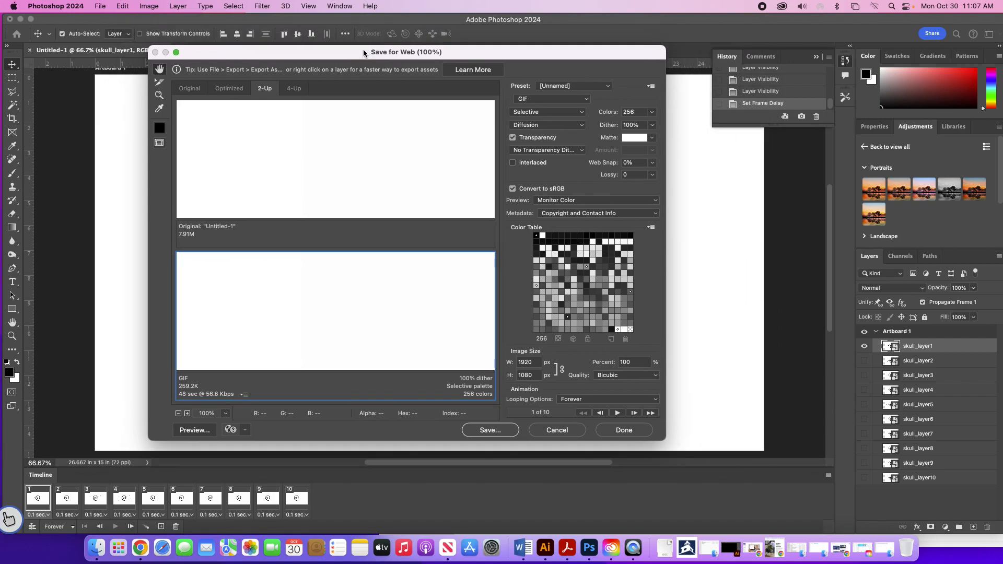
left_click(295, 90)
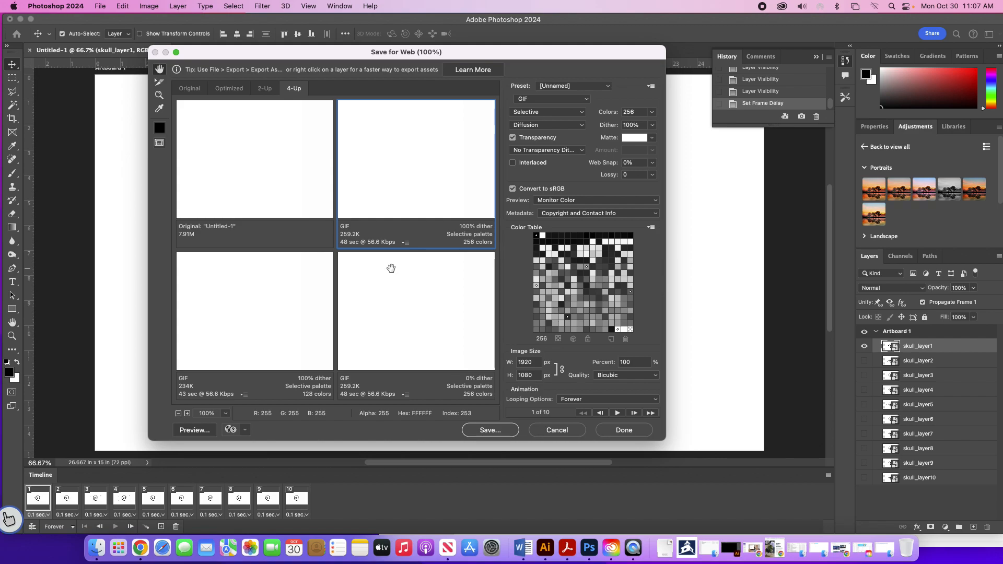
left_click(437, 311)
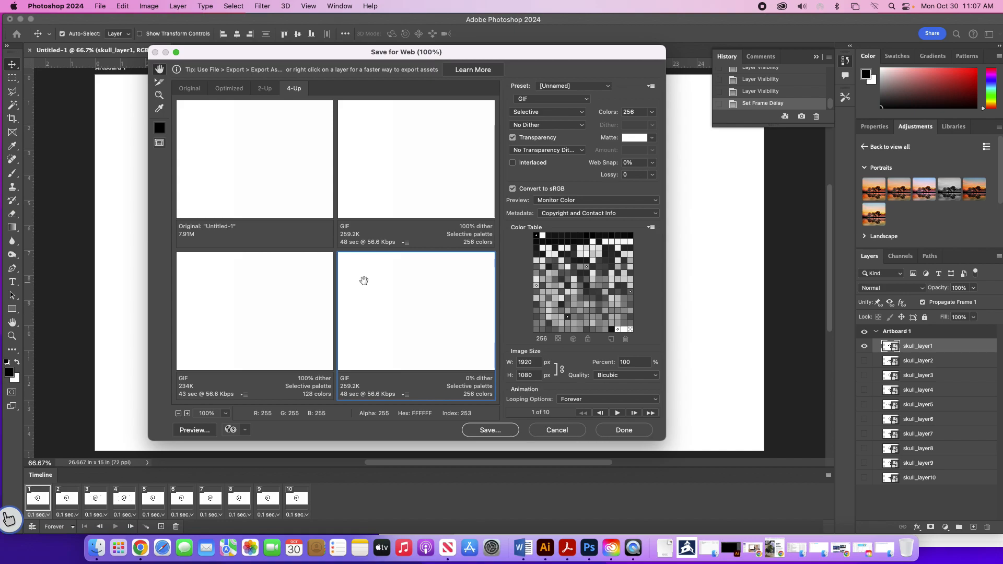
Compare the remaining GIF versions and select the 128-color one with 100% dither, keeping GIF as the file format.
left_click(450, 157)
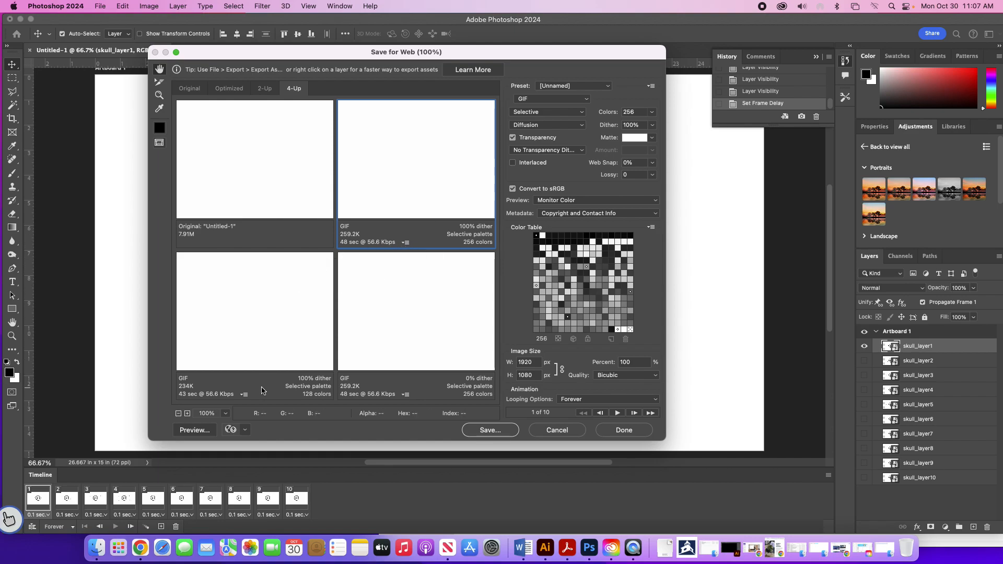
left_click(274, 332)
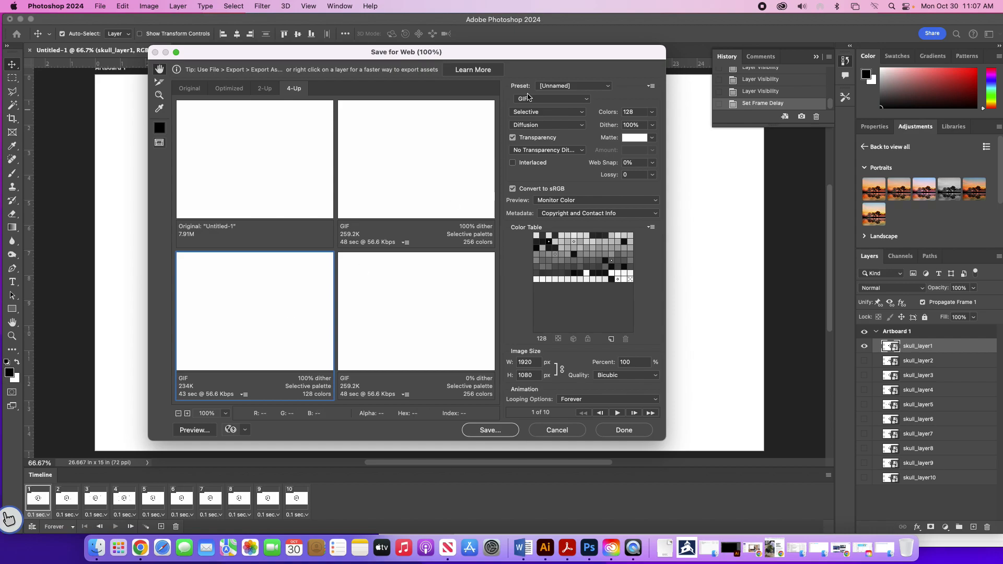
left_click(549, 99)
left_click(549, 99)
Save the optimized GIF as test in the Amimated Gifs in Adobe Photoshop folder inside Lesson Plans.
left_click(487, 431)
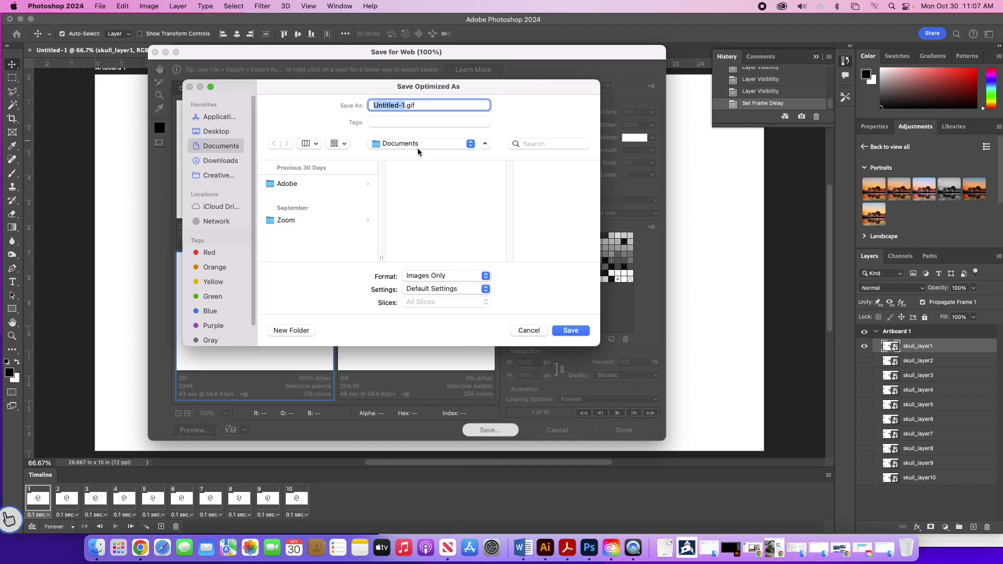
left_click(418, 146)
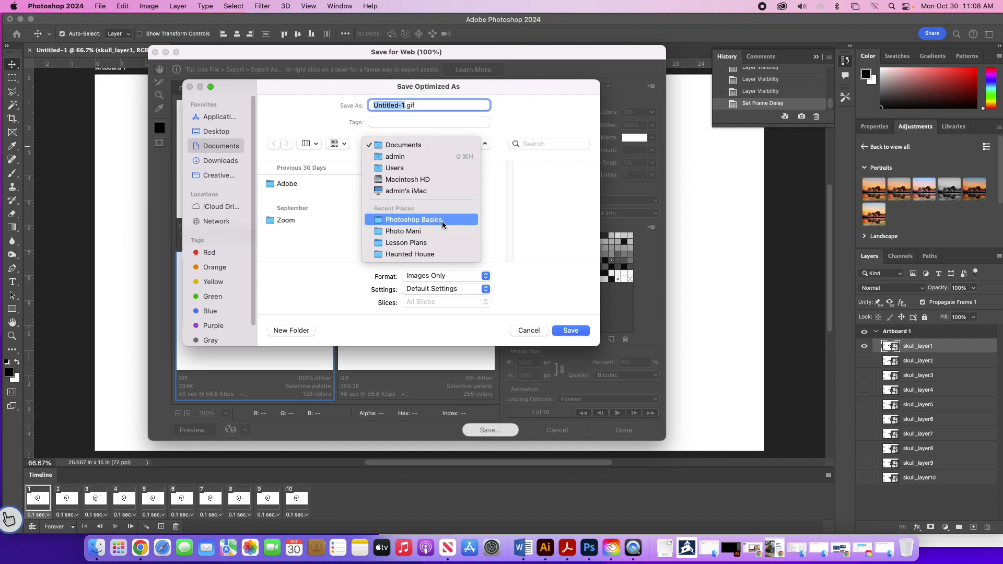
left_click(426, 246)
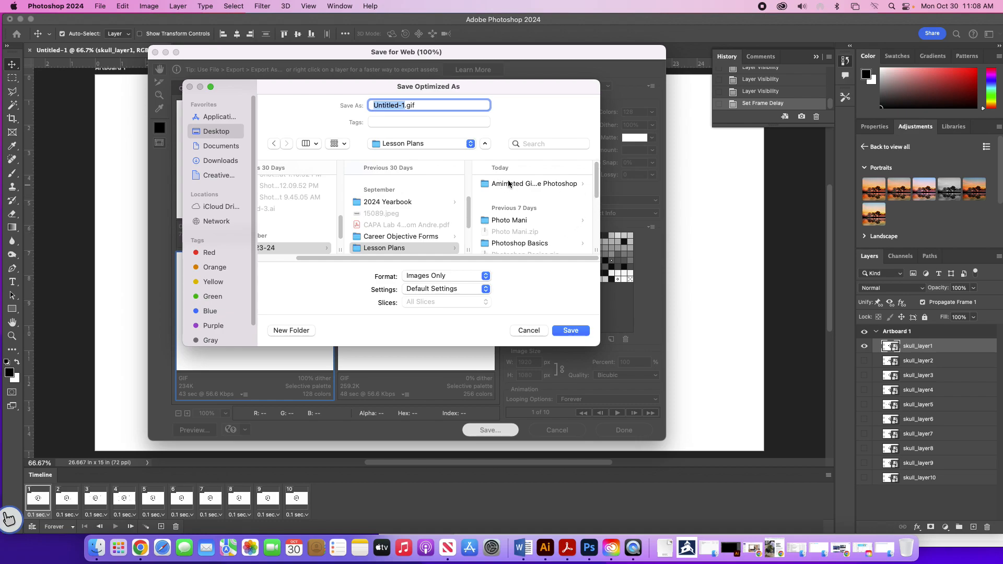
left_click(502, 184)
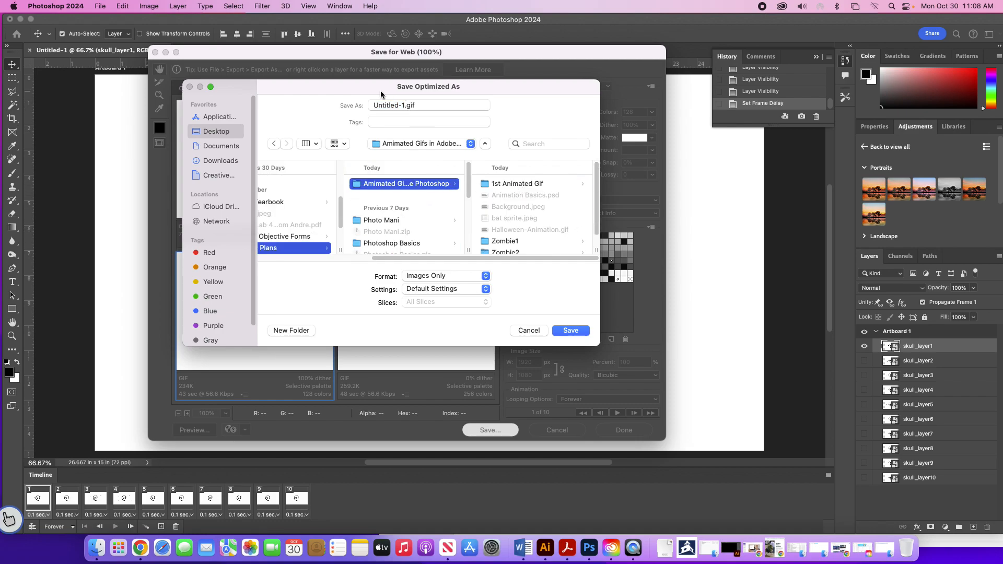
left_click(405, 106)
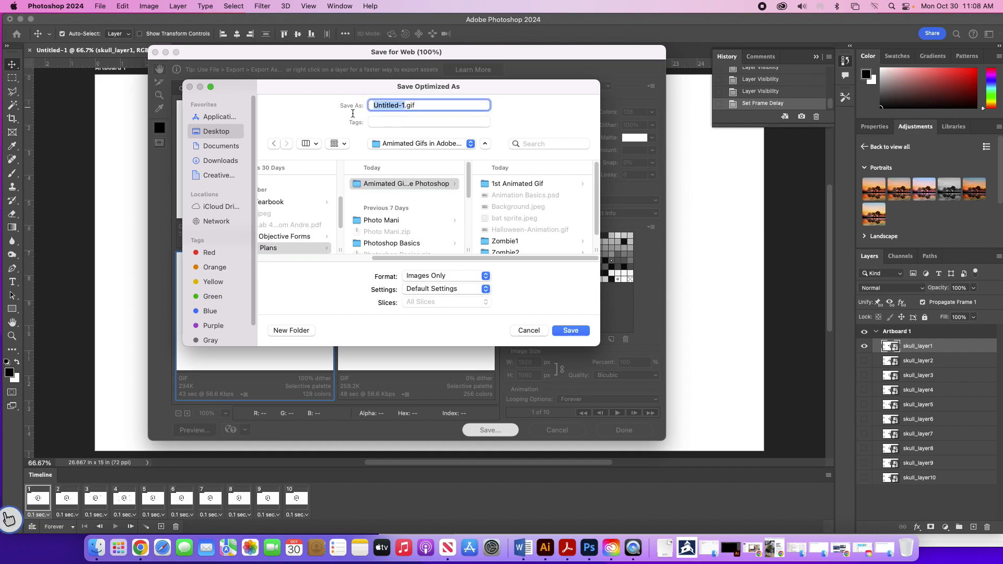
type("test")
left_click(571, 331)
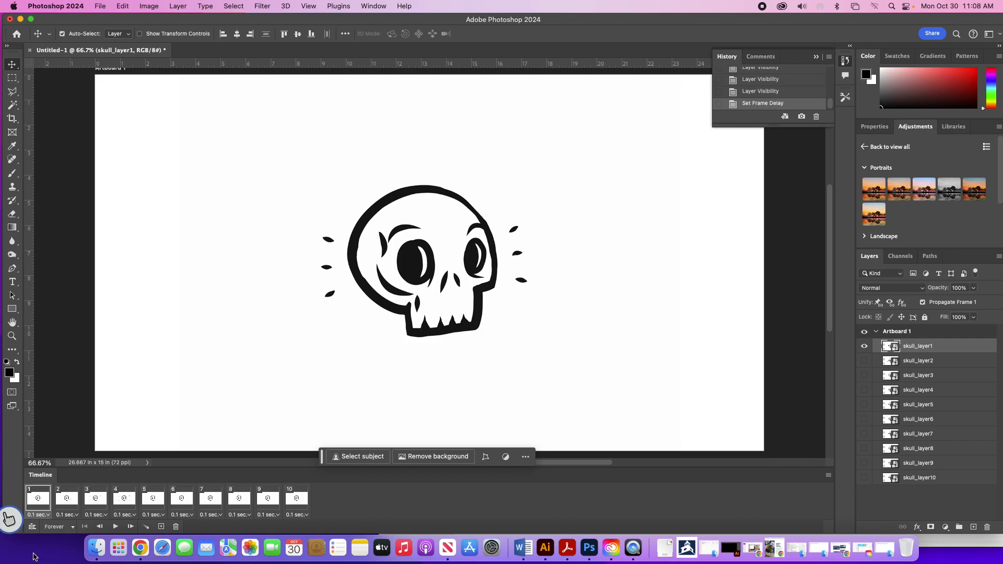
Switch to Finder and open Desktop > CAPA 23-24 > Lesson Plans > Amimated Gifs in Adobe Photoshop in a new window.
left_click(28, 553)
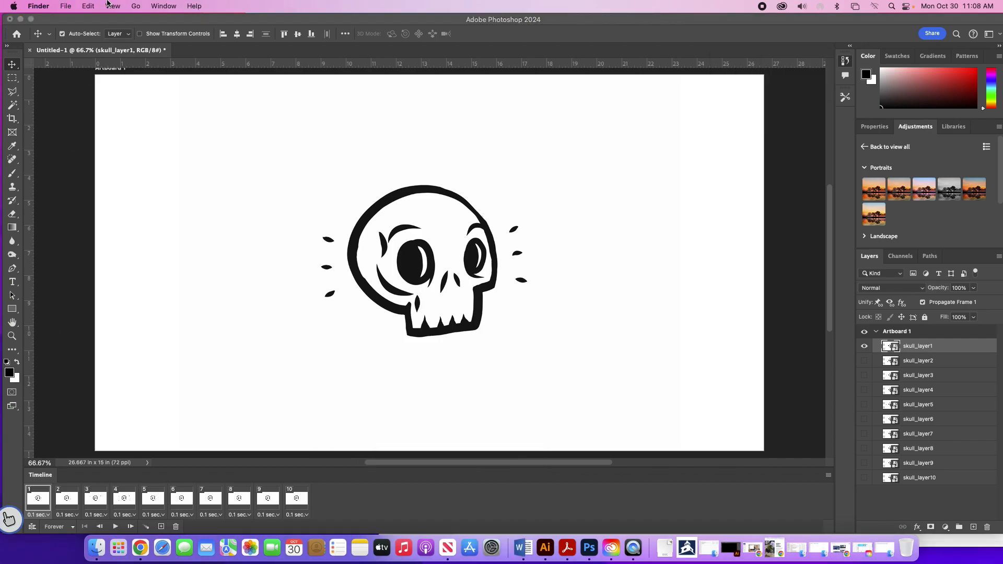
left_click(67, 5)
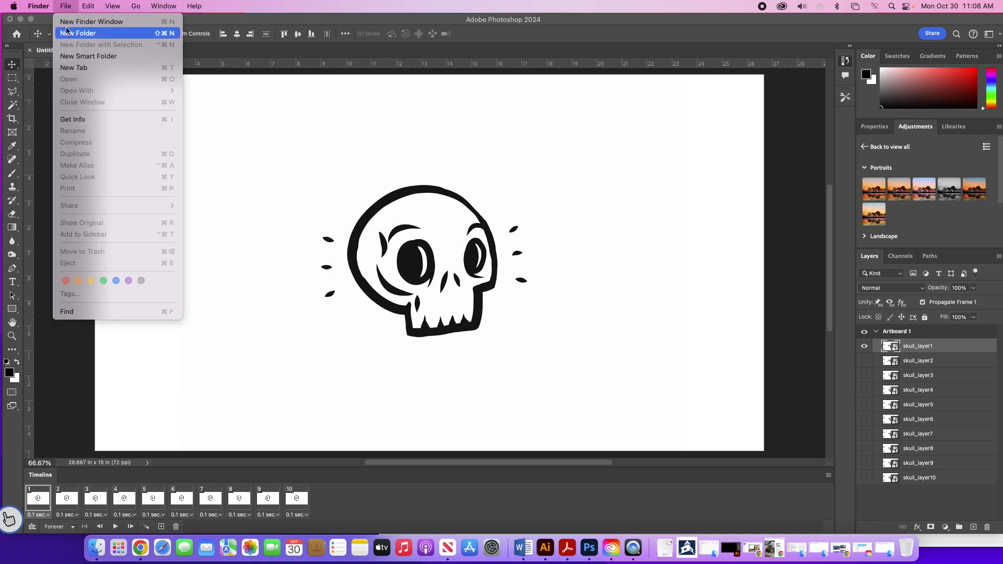
left_click(68, 24)
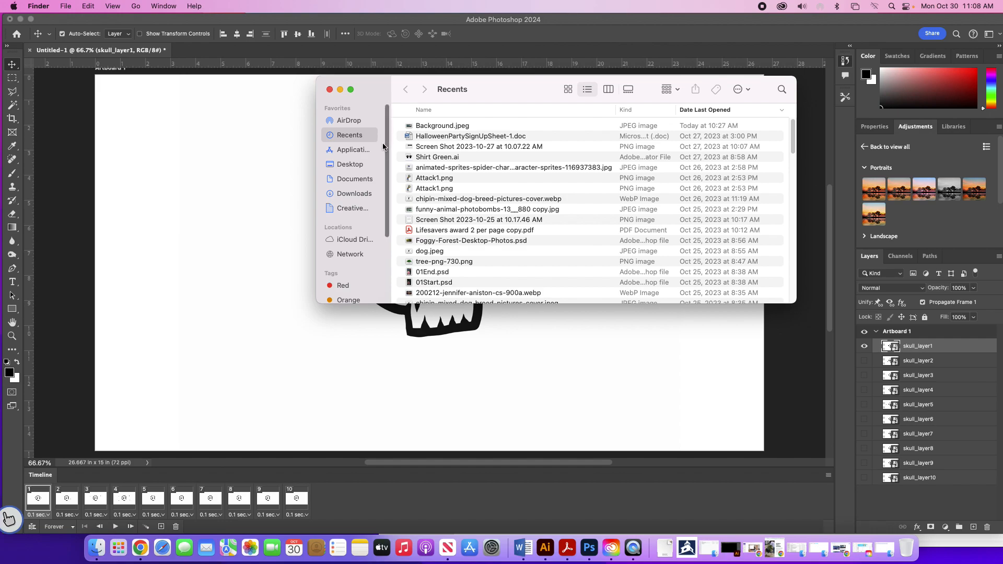
left_click(355, 168)
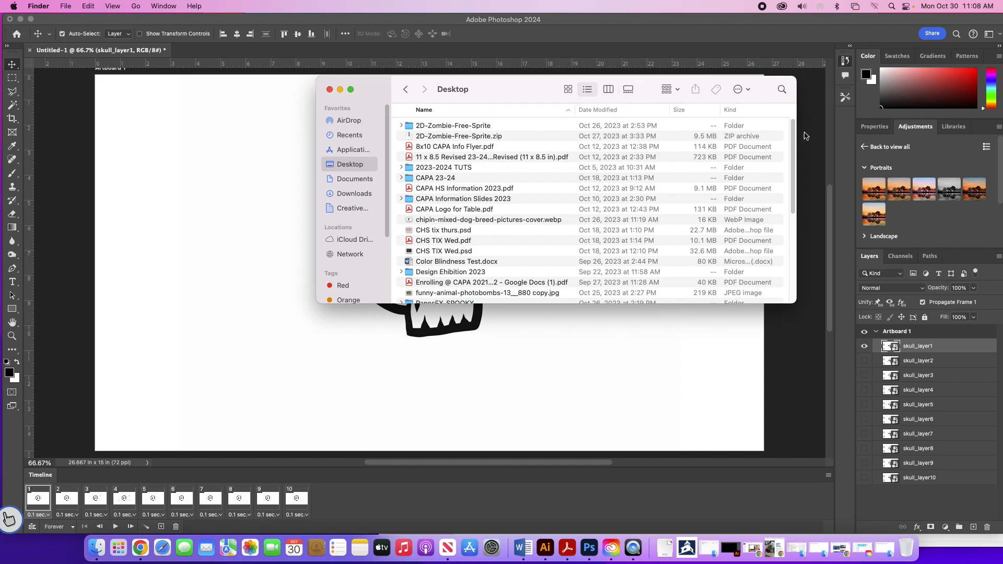
scroll(778, 186, "down", 5)
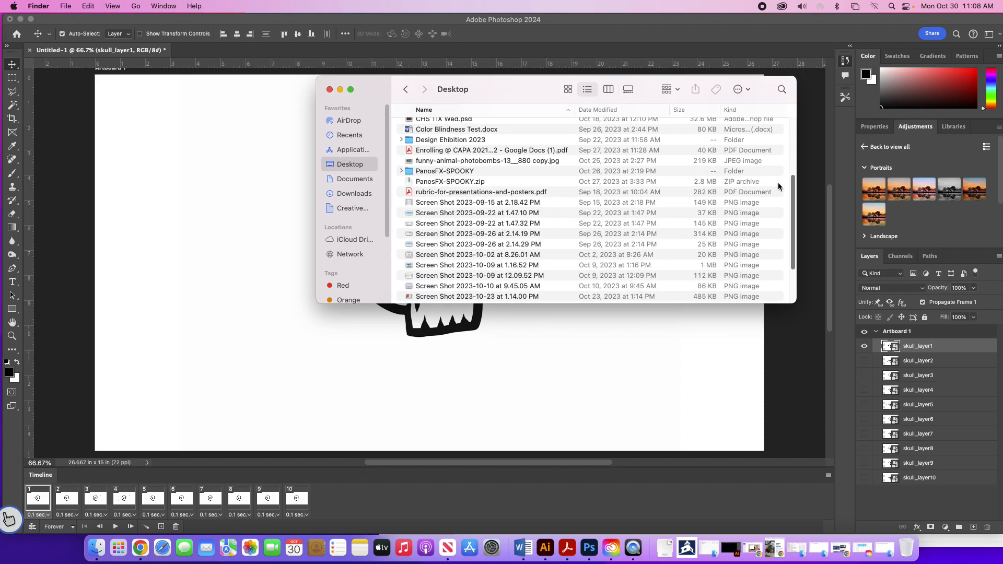
scroll(776, 209, "down", 4)
scroll(778, 157, "up", 10)
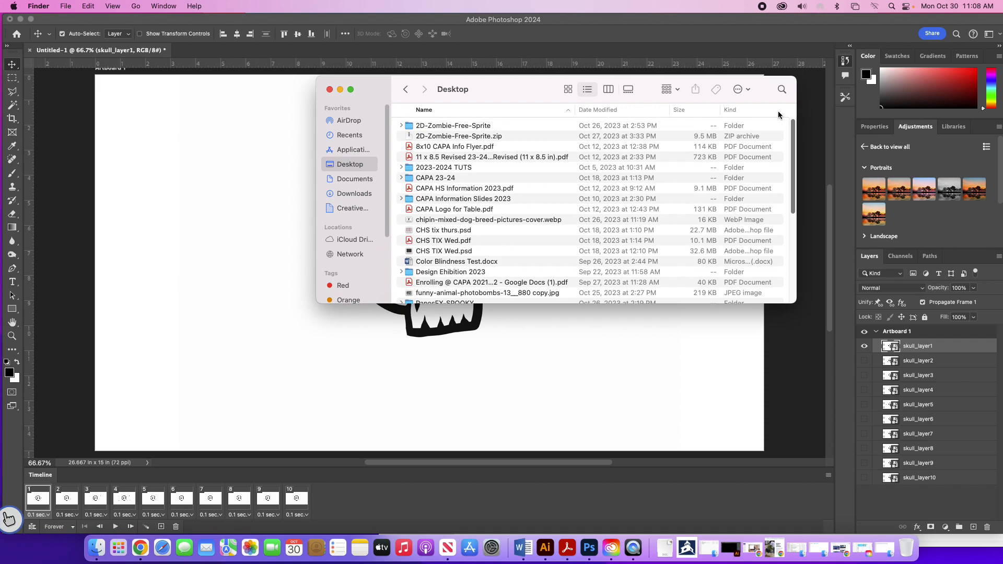
double_click(412, 179)
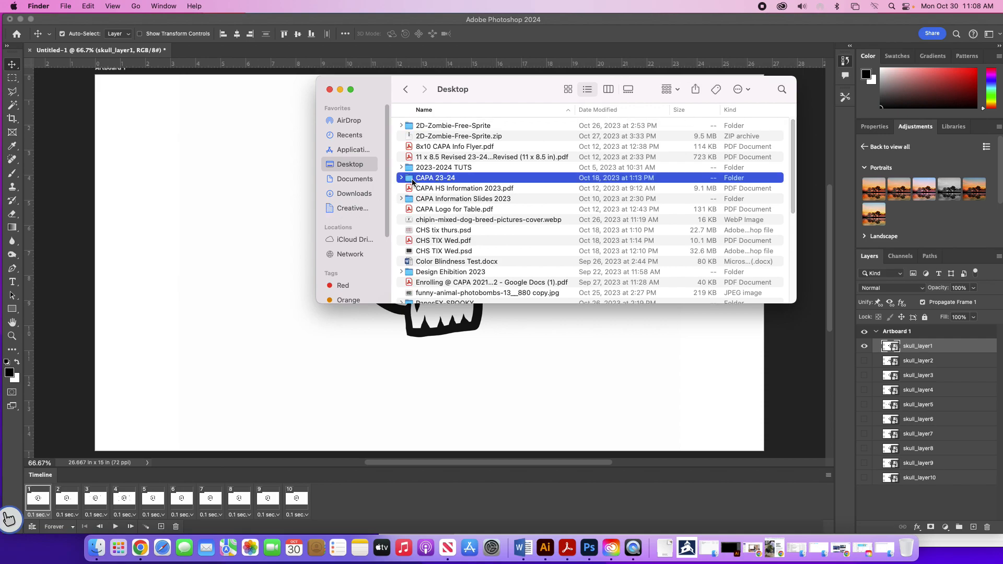
double_click(436, 272)
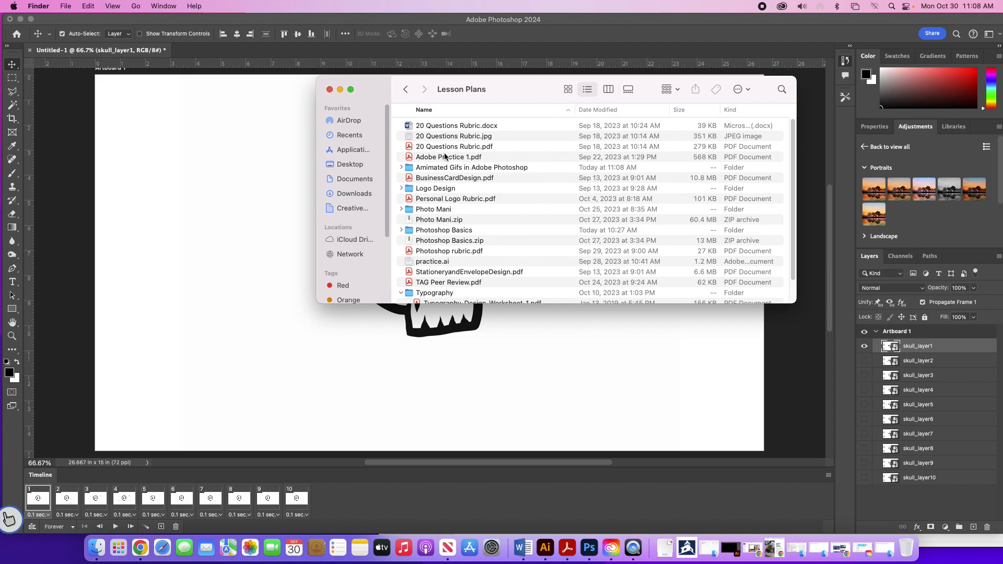
double_click(441, 167)
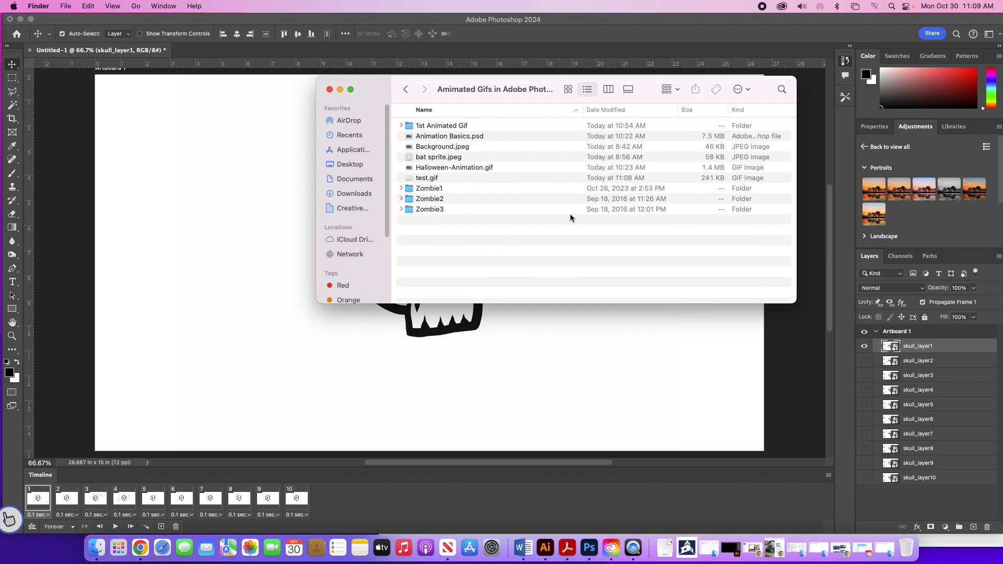
Open test.gif with Google Chrome to view the exported skull animation.
left_click(427, 178)
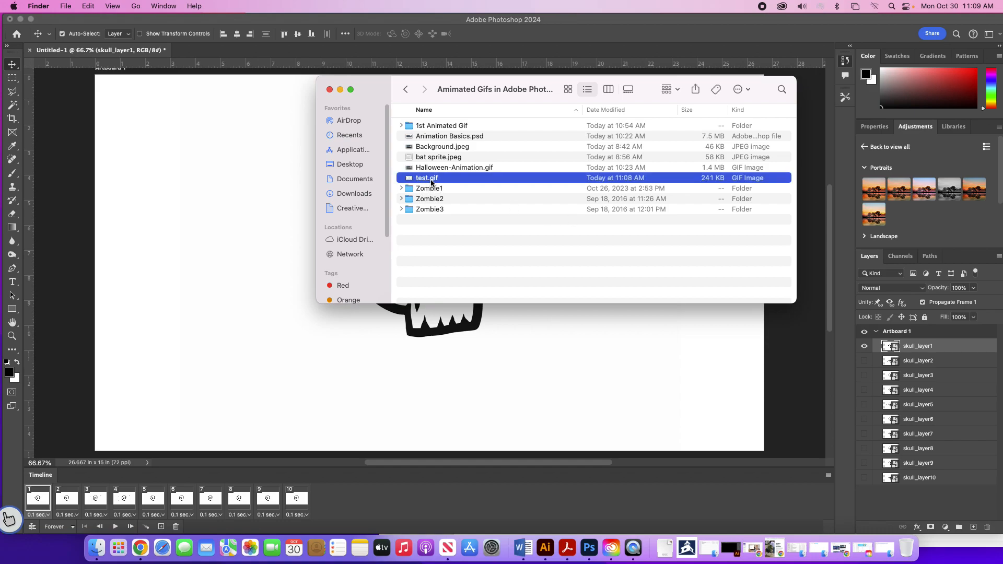
right_click(432, 182)
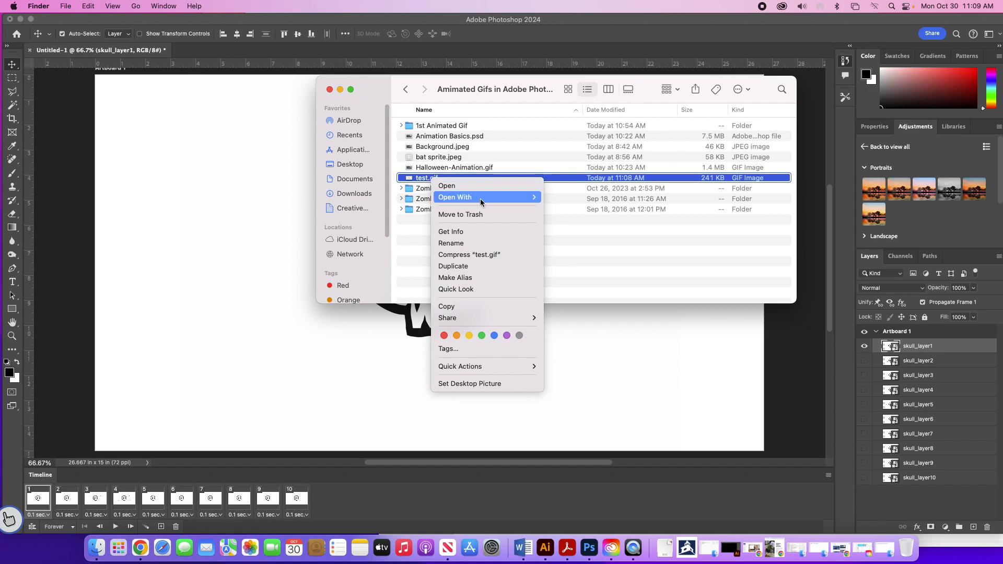
mouse_move(481, 200)
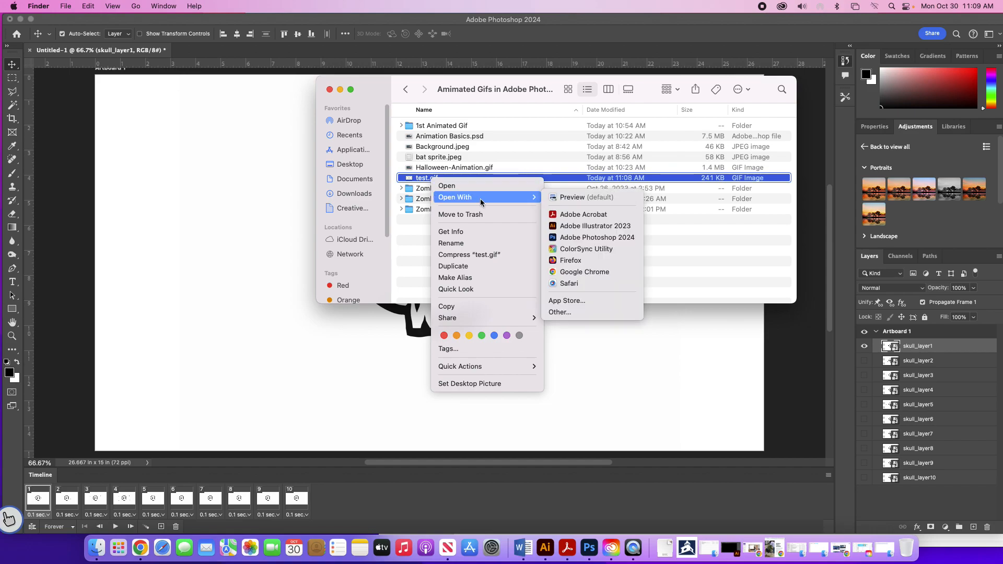
left_click(615, 272)
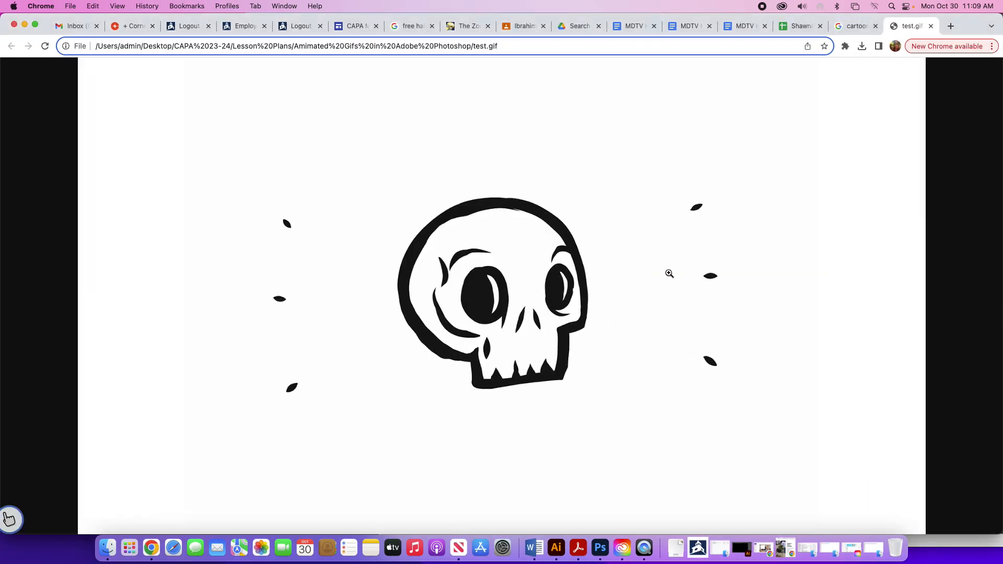